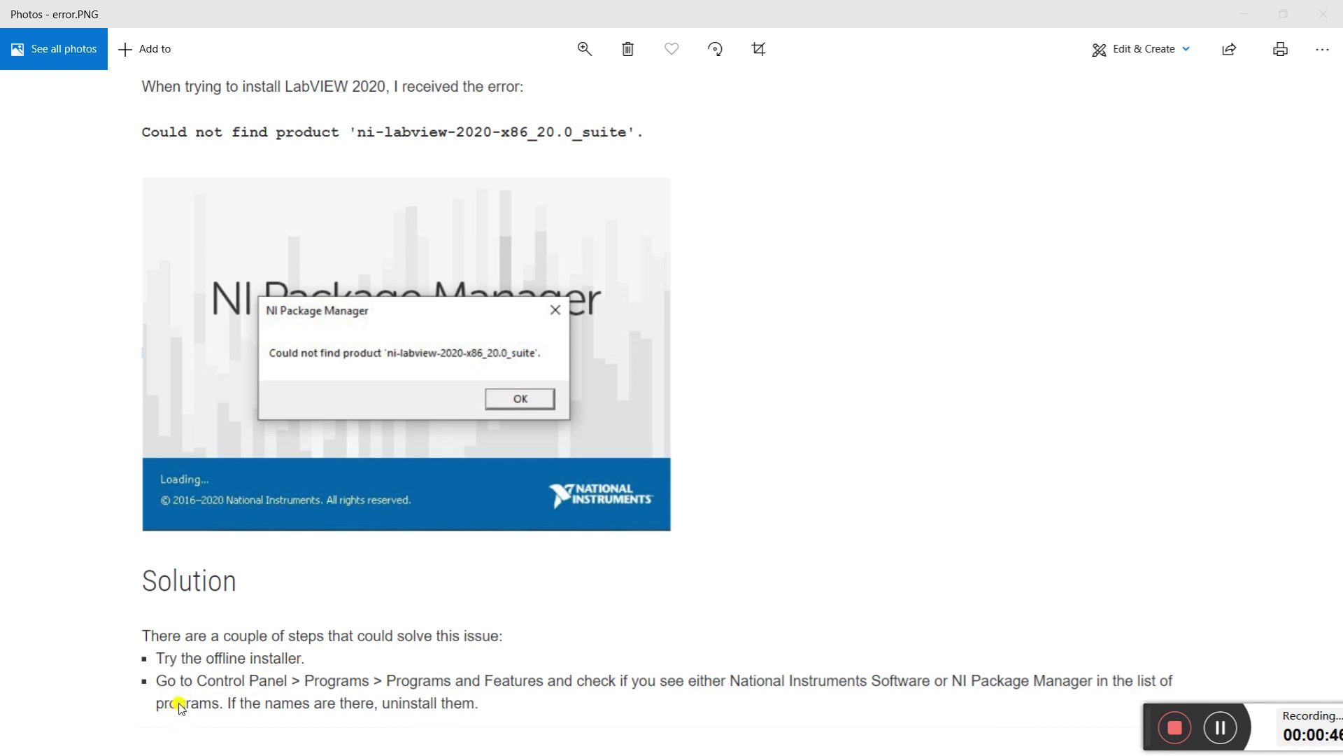
Minimize the error.PNG screenshot in Photos to reveal the desktop.
left_click(1242, 8)
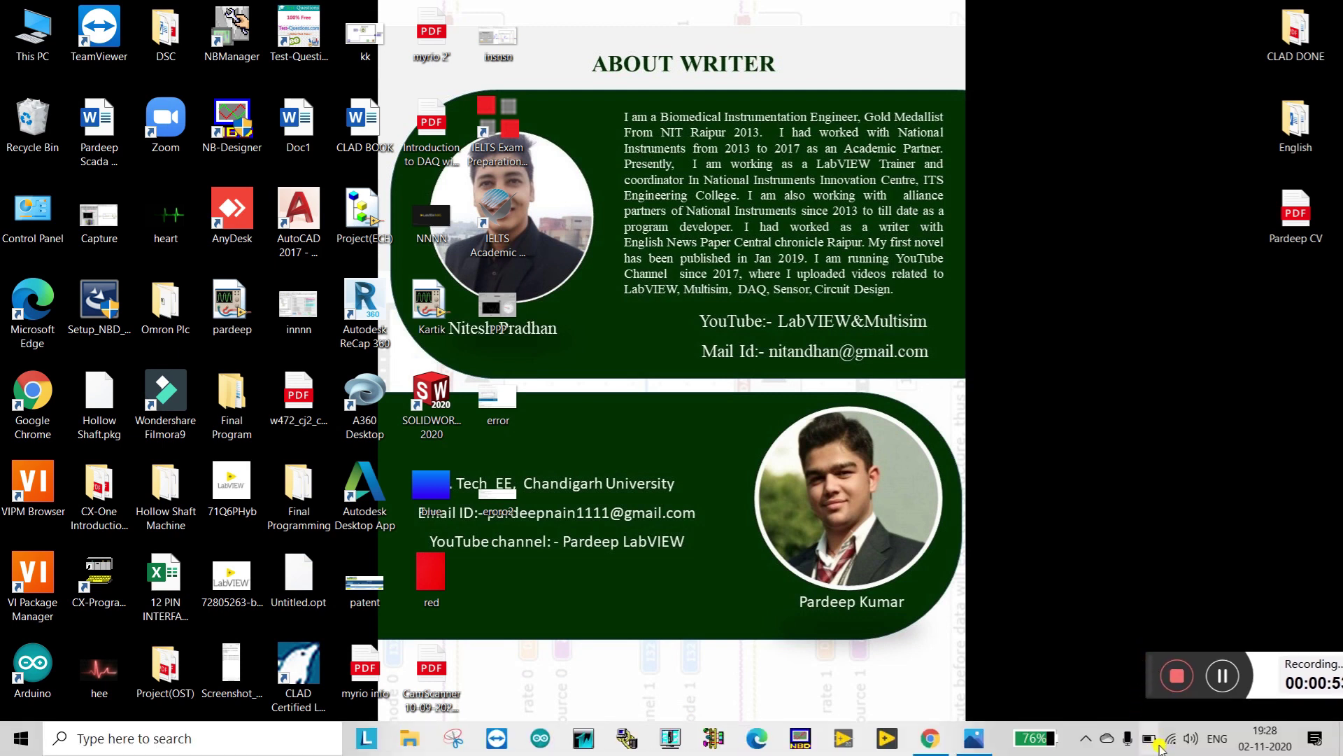
Launch Chrome maximized and go to the Google home page.
double_click(35, 392)
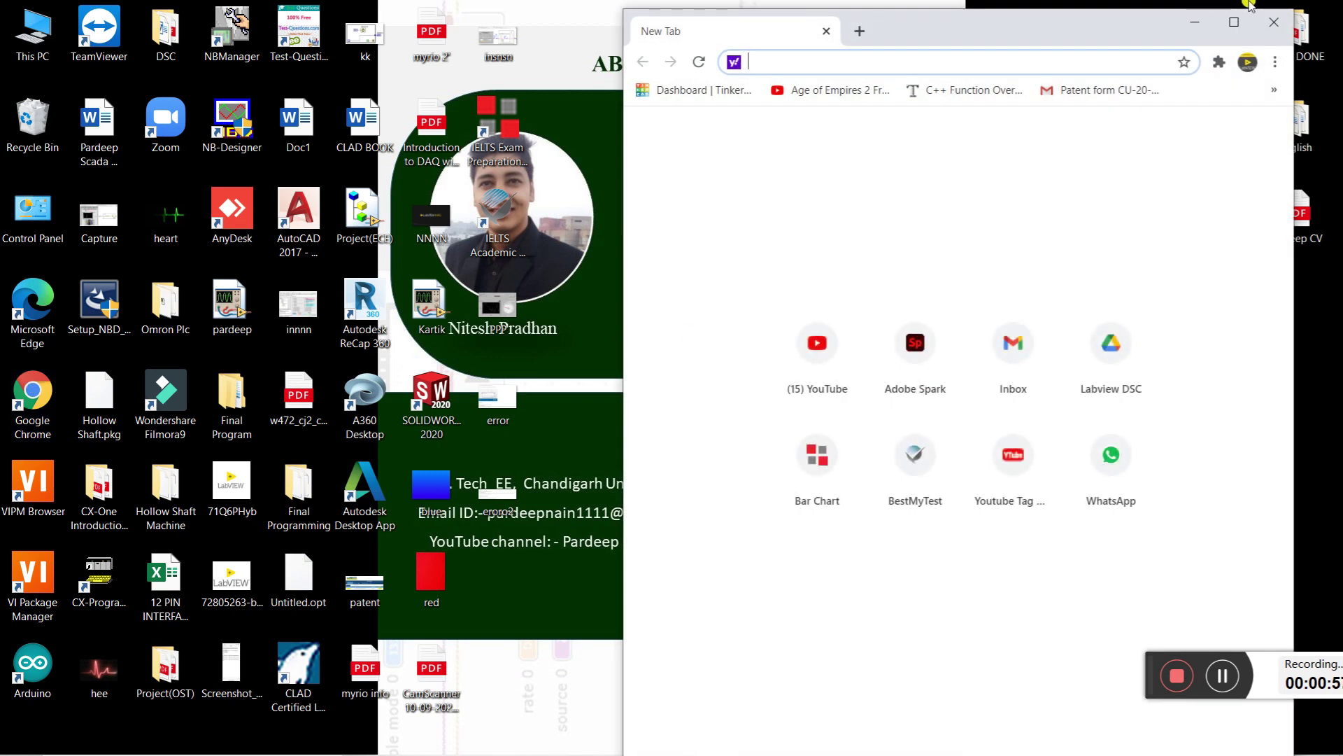
left_click(1235, 22)
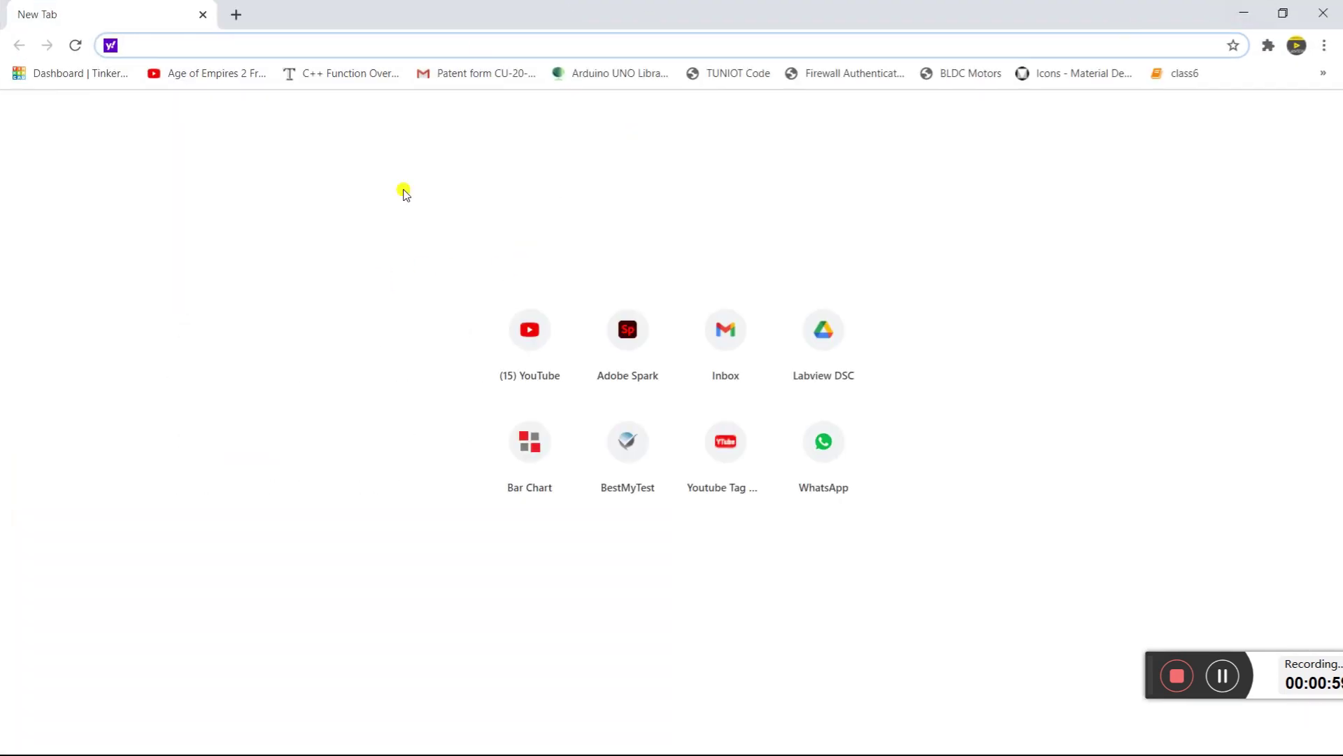
type("google")
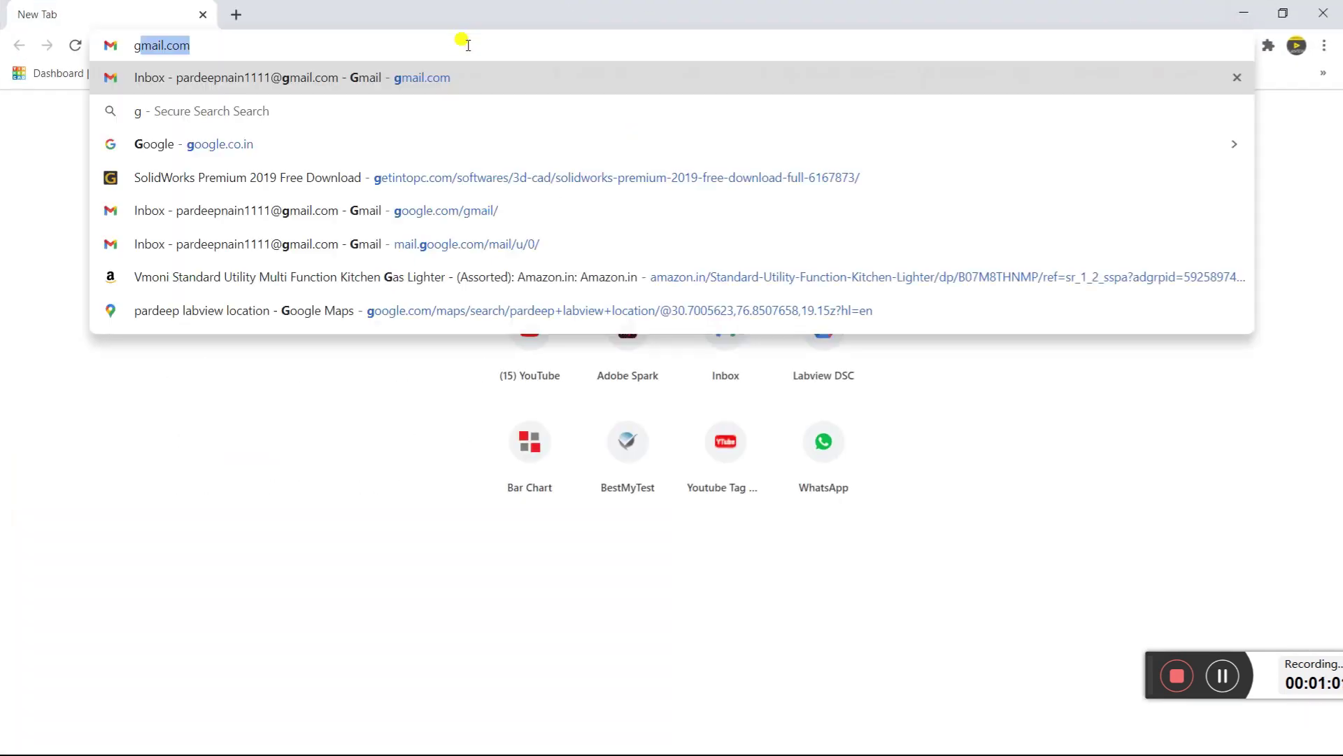
key("Return")
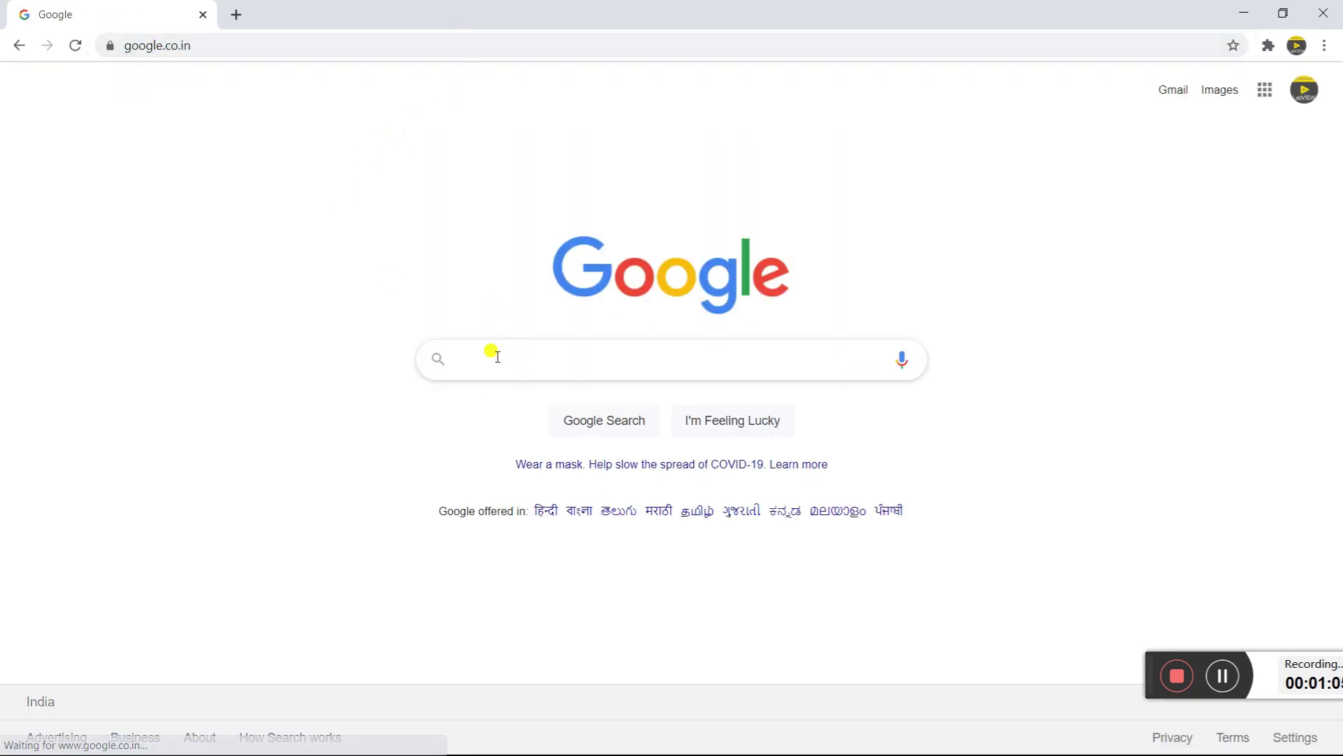
Search Google for 'labview download' and open NI's LabVIEW Download result.
left_click(498, 357)
type("labview ")
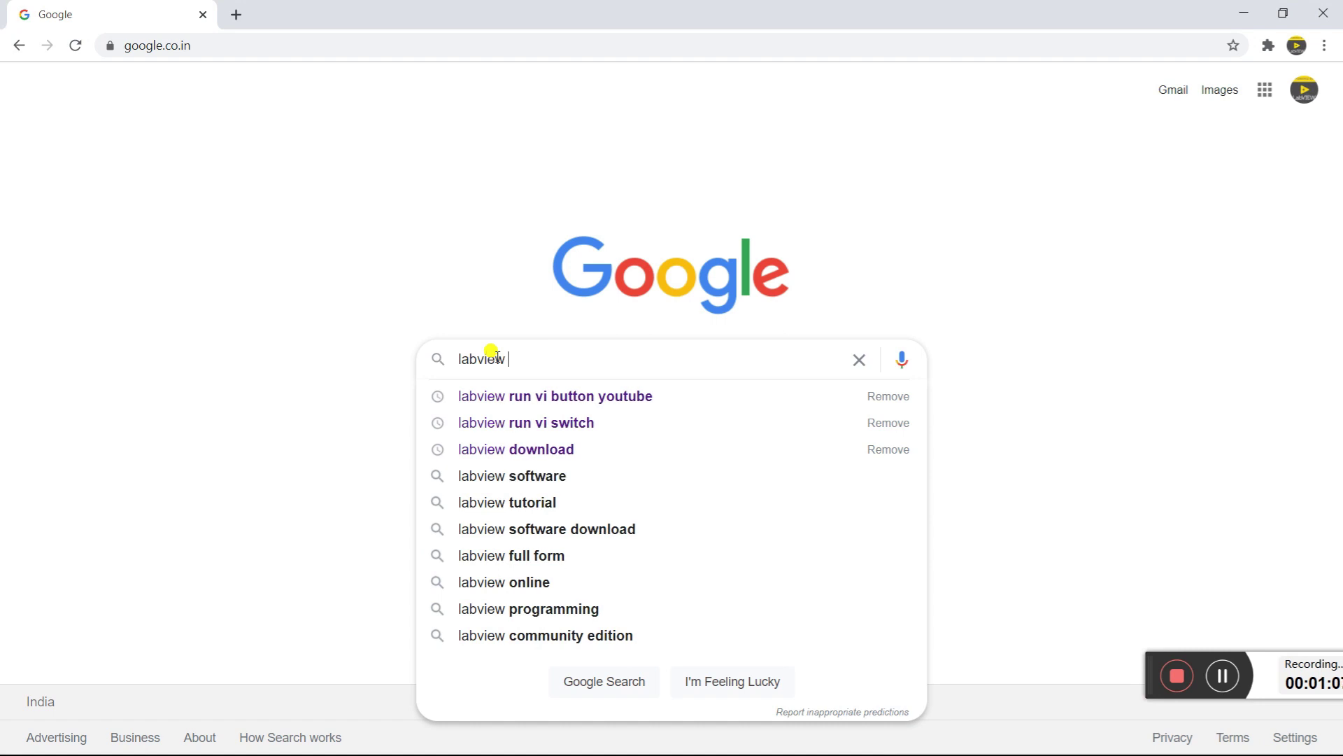
type("download")
key("Return")
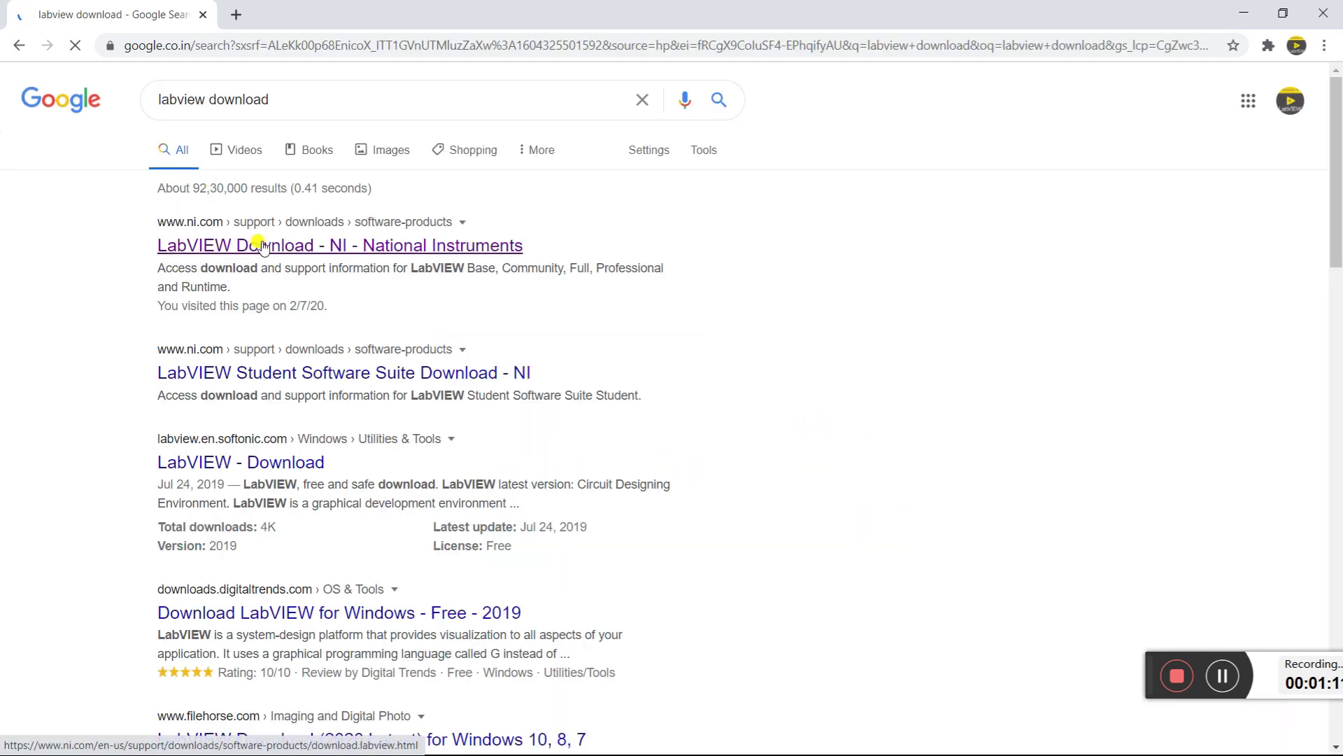
left_click(263, 247)
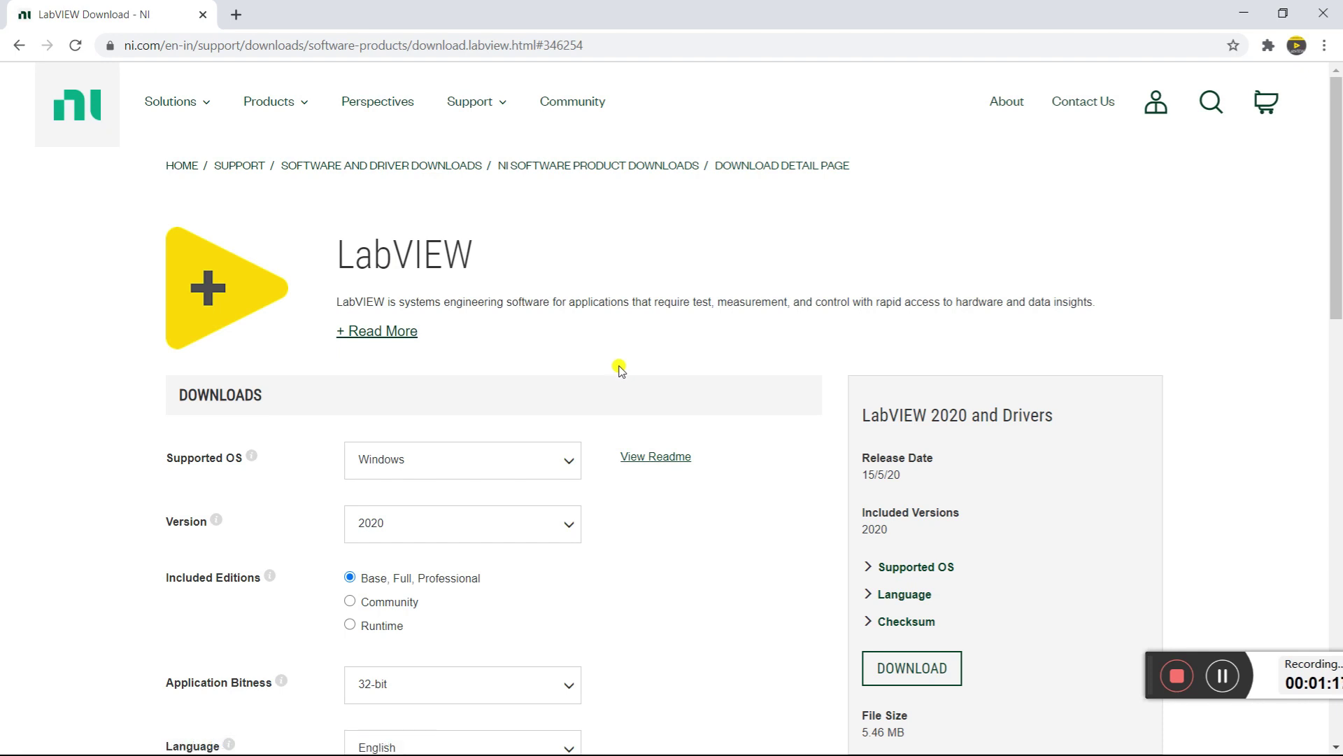
Review the LabVIEW 2020 download options and open the Individual Offline Installers dialog.
scroll(619, 366, "down", 2)
scroll(618, 367, "down", 2)
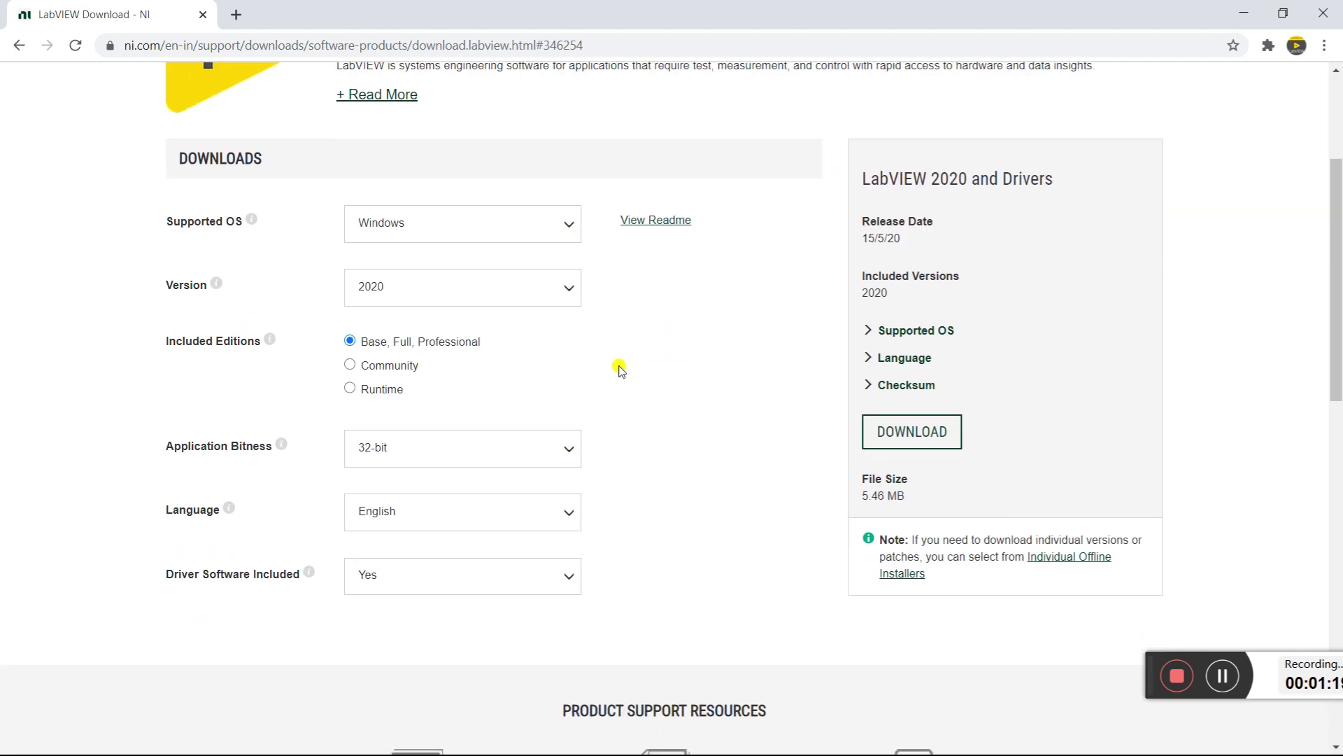
scroll(620, 369, "up", 1)
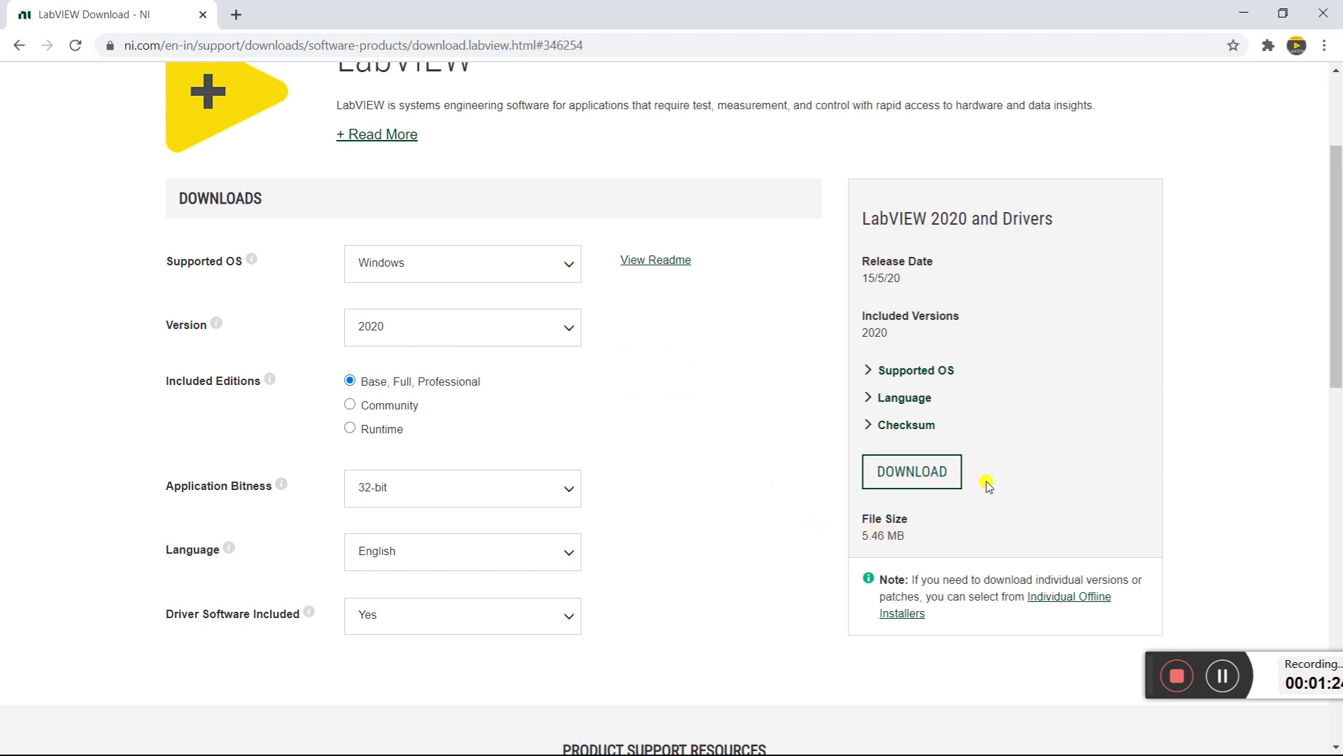
scroll(987, 484, "up", 1)
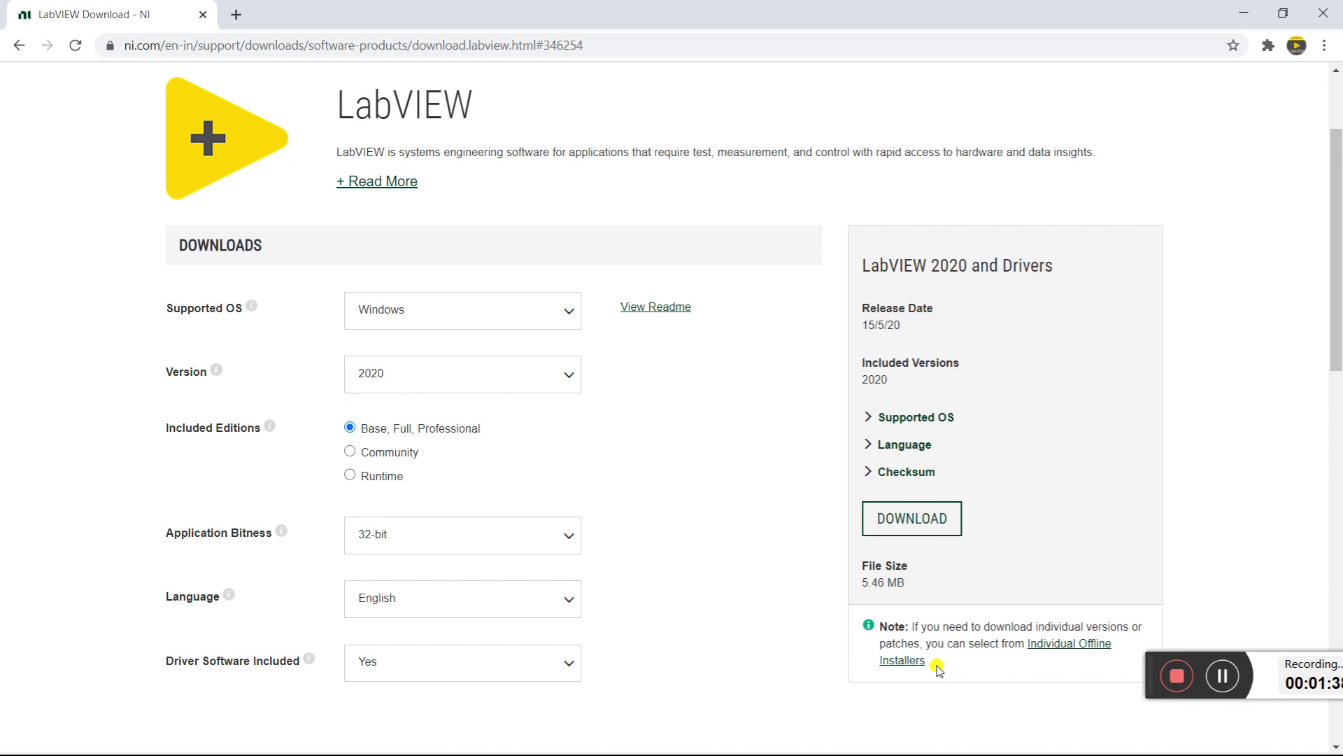
left_click(1067, 651)
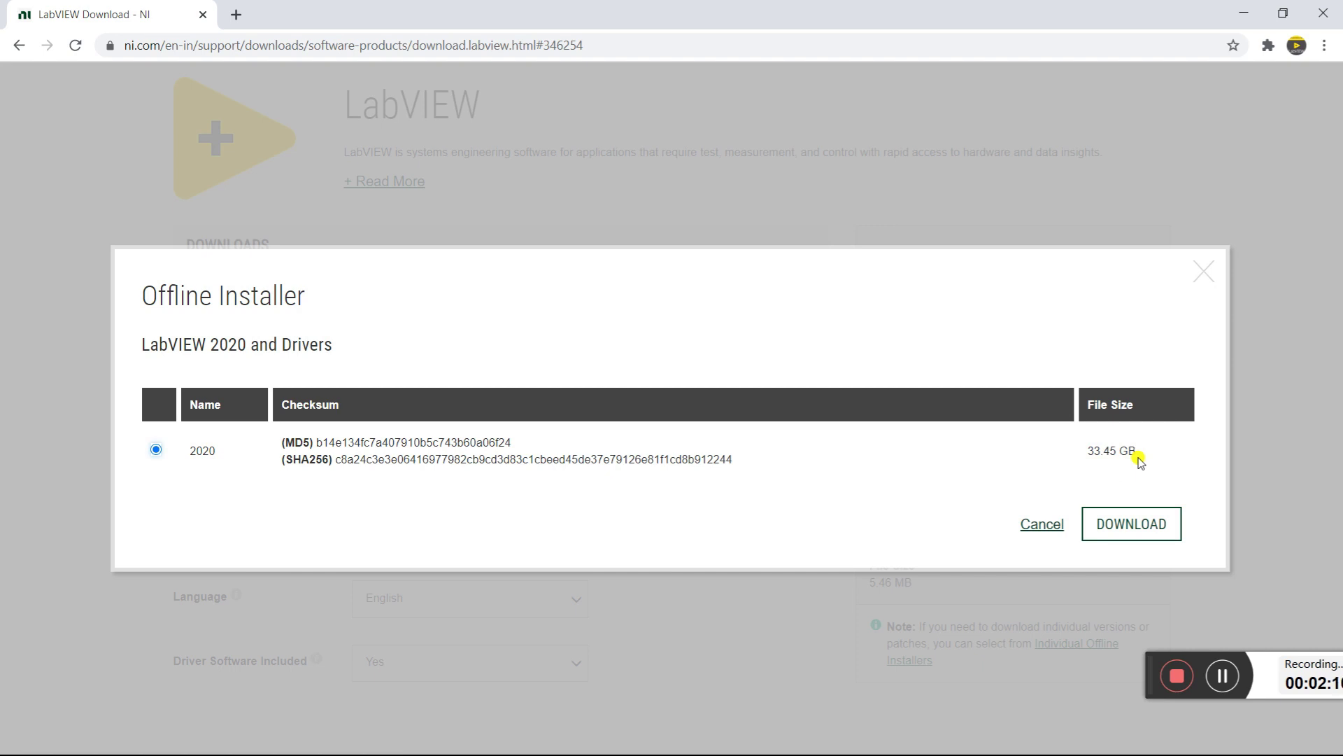
Cancel the 33.45 GB LabVIEW 2020 Offline Installer dialog without downloading.
left_click(1042, 525)
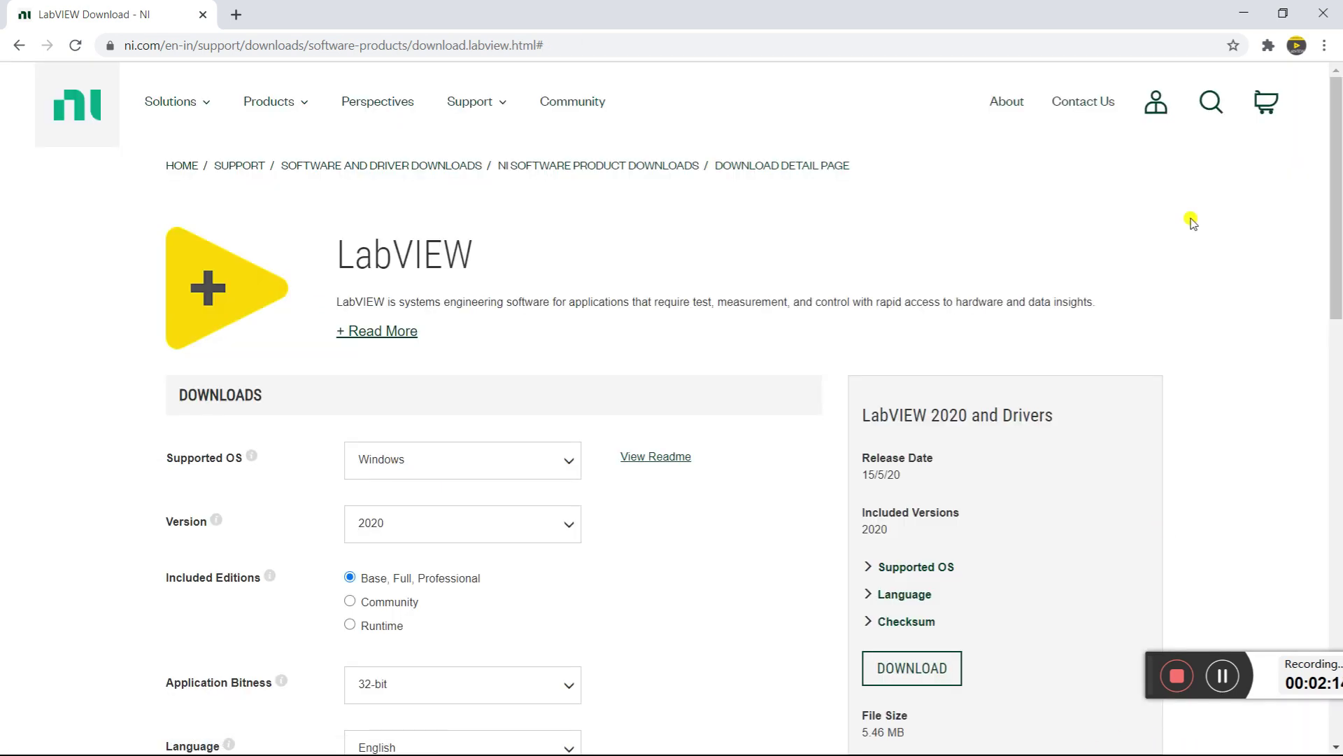
Recheck error.PNG's solution steps in Photos, then return to Chrome's LabVIEW Download page.
left_click(1244, 13)
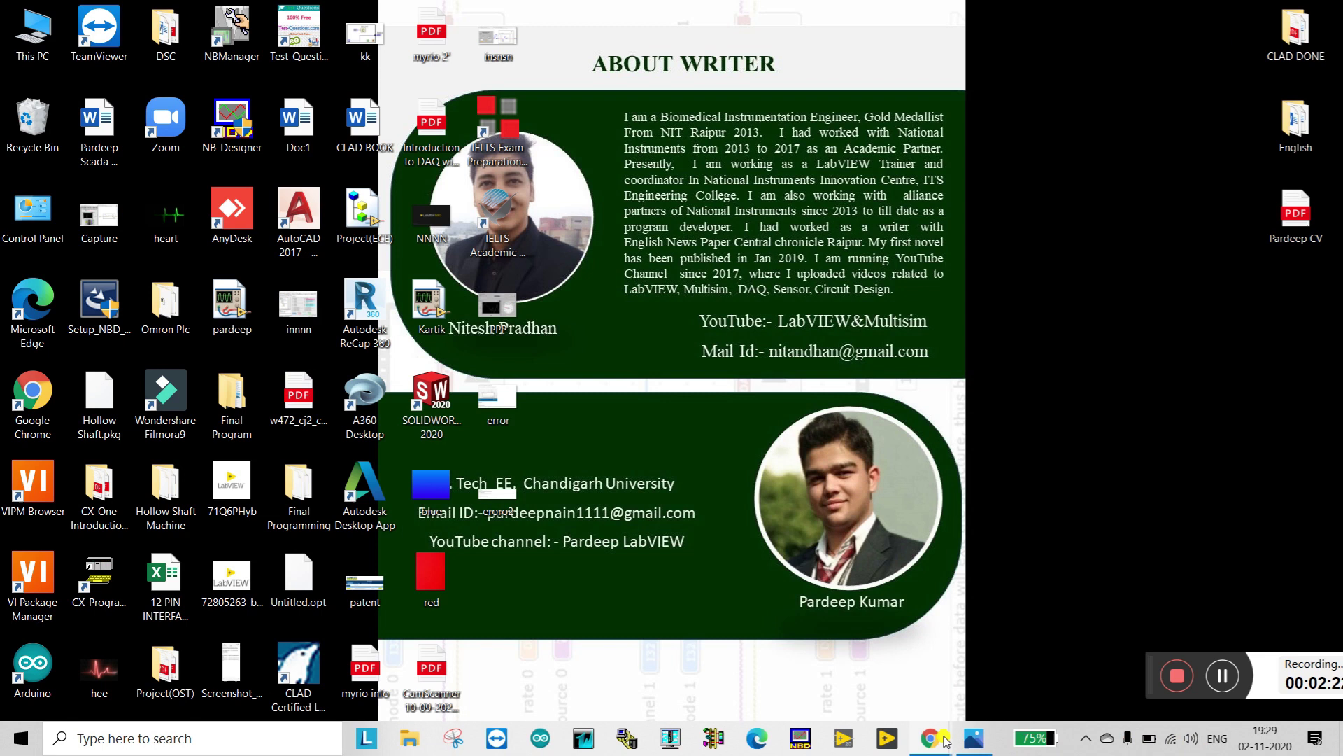
left_click(974, 738)
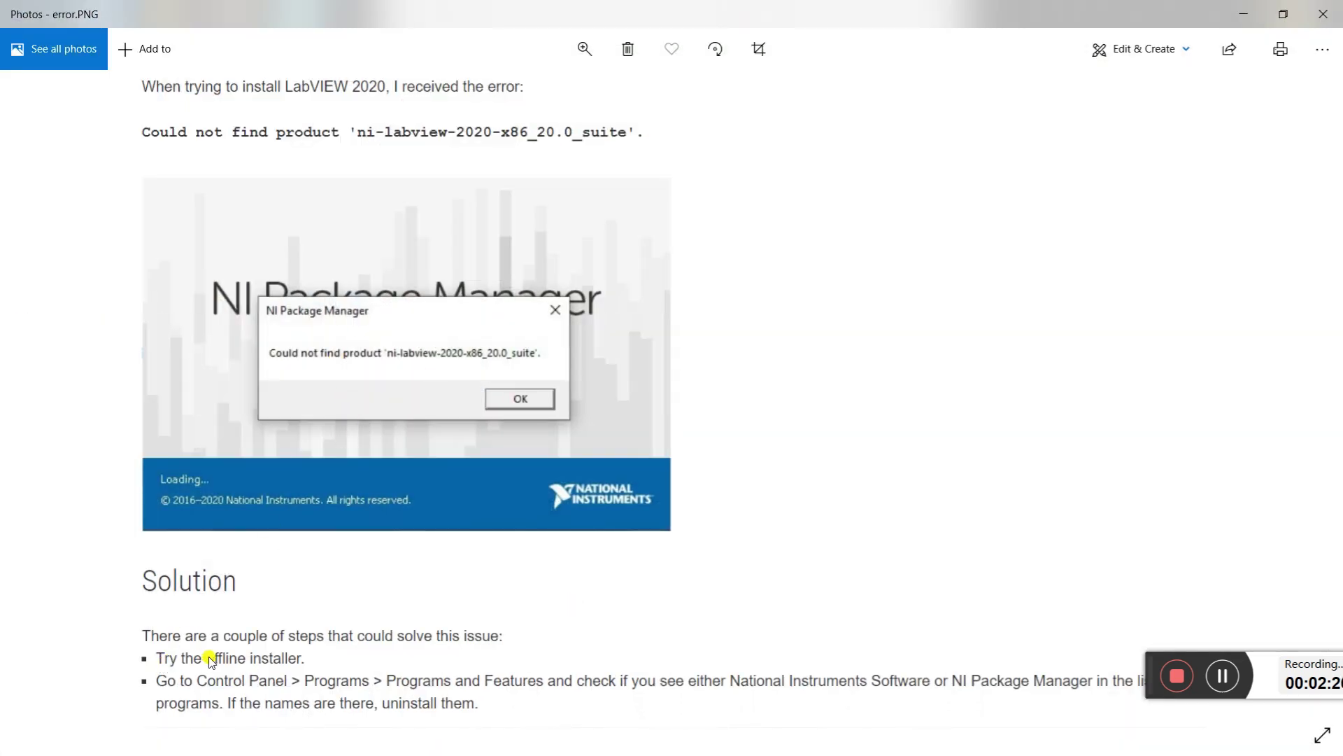
left_click(1243, 14)
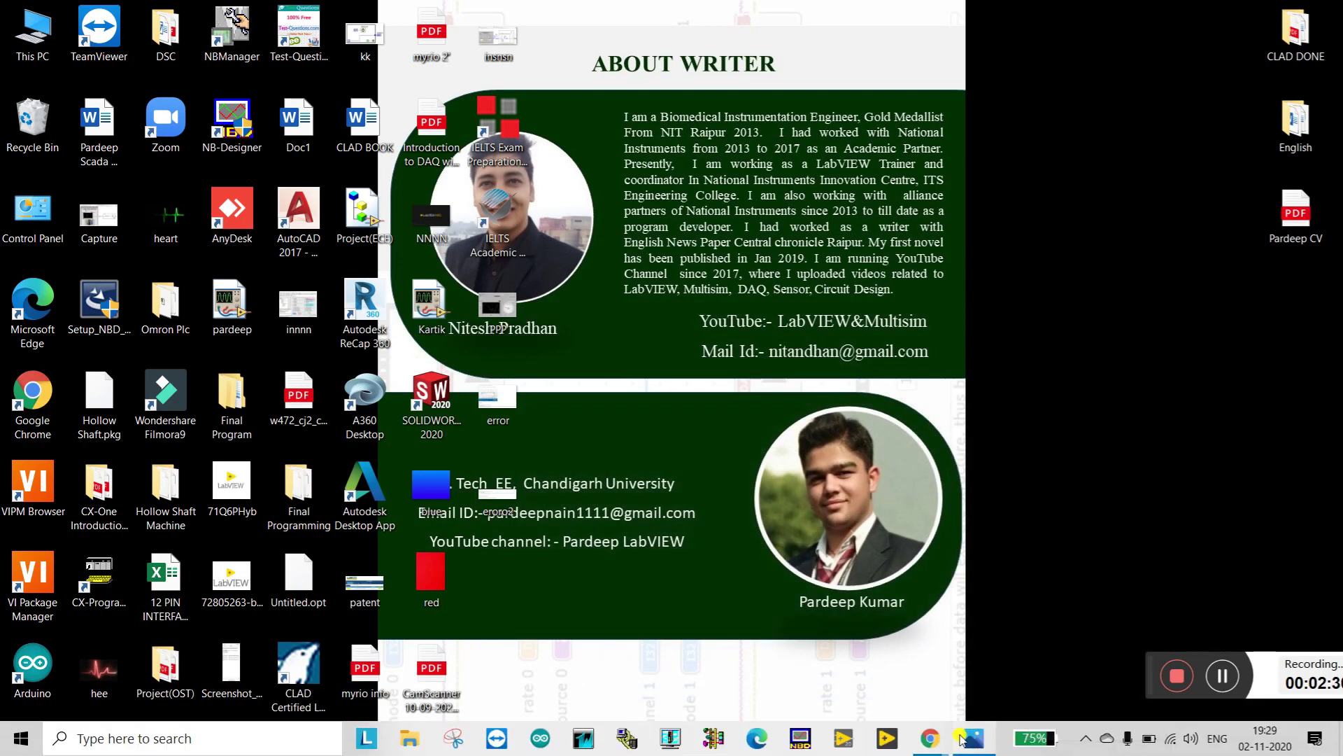
mouse_move(929, 738)
left_click(1022, 644)
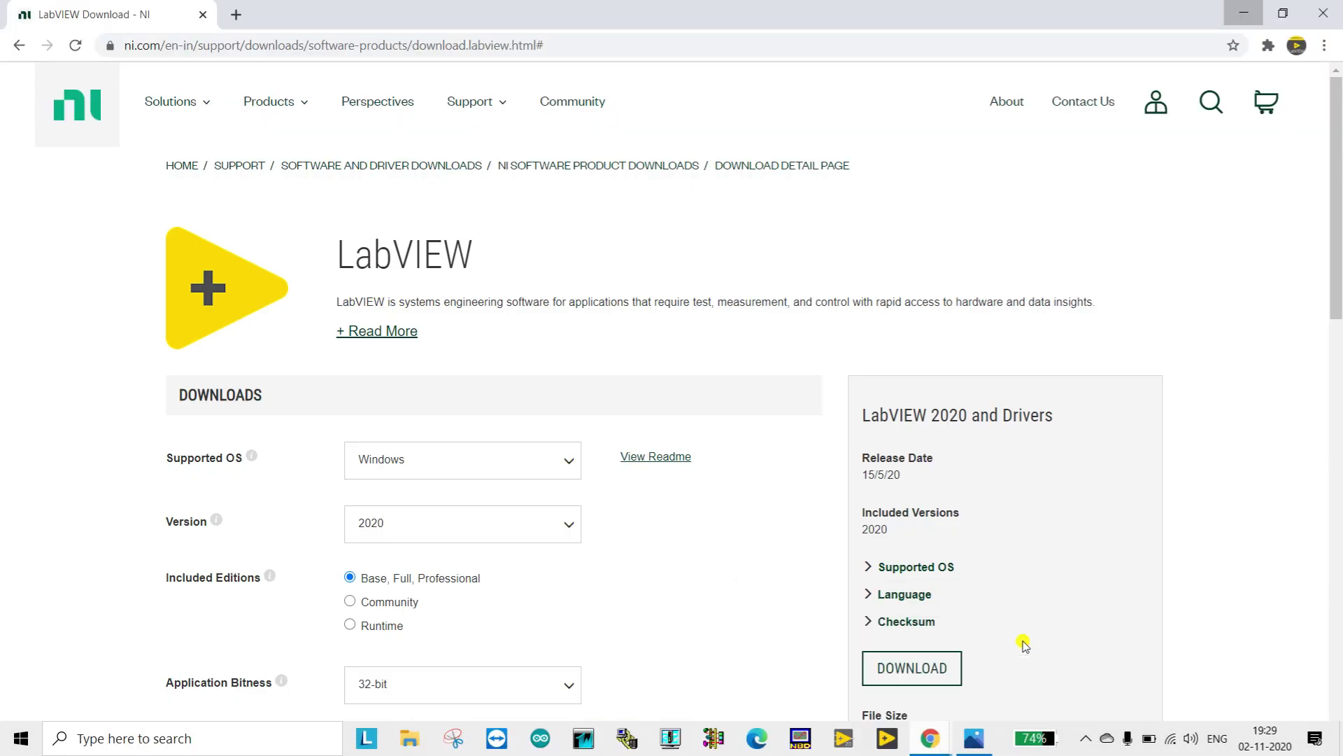
Reopen the Individual Offline Installers dialog, highlight the 33.45 GB size, then minimize Chrome.
scroll(910, 663, "down", 4)
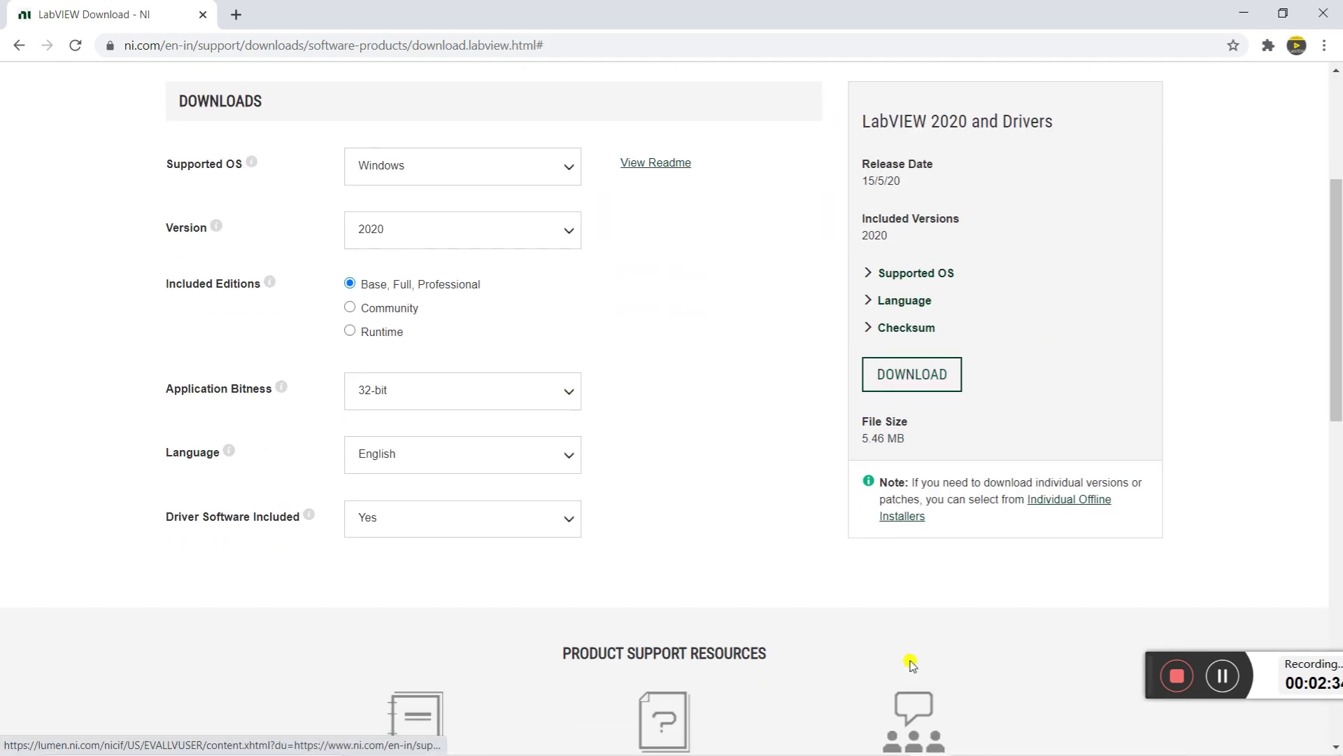
left_click(1074, 504)
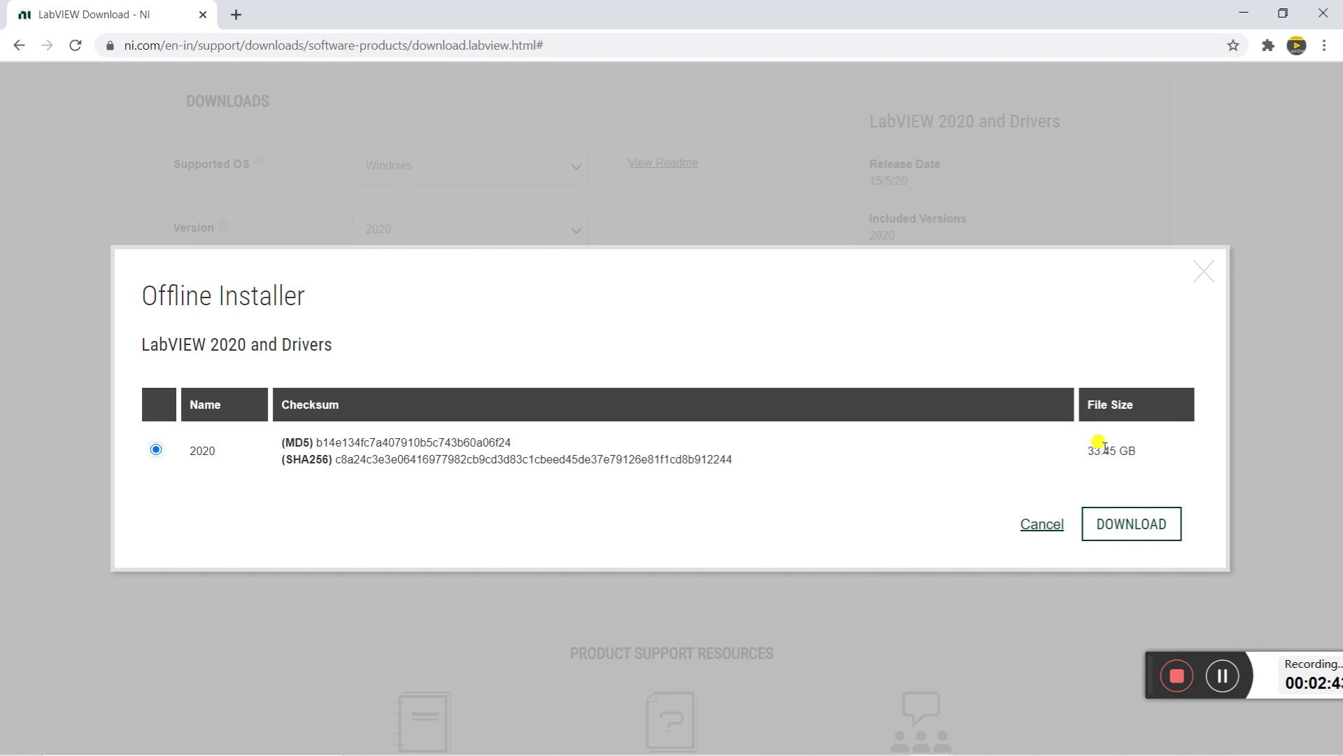
left_click_drag(1134, 451, 1095, 453)
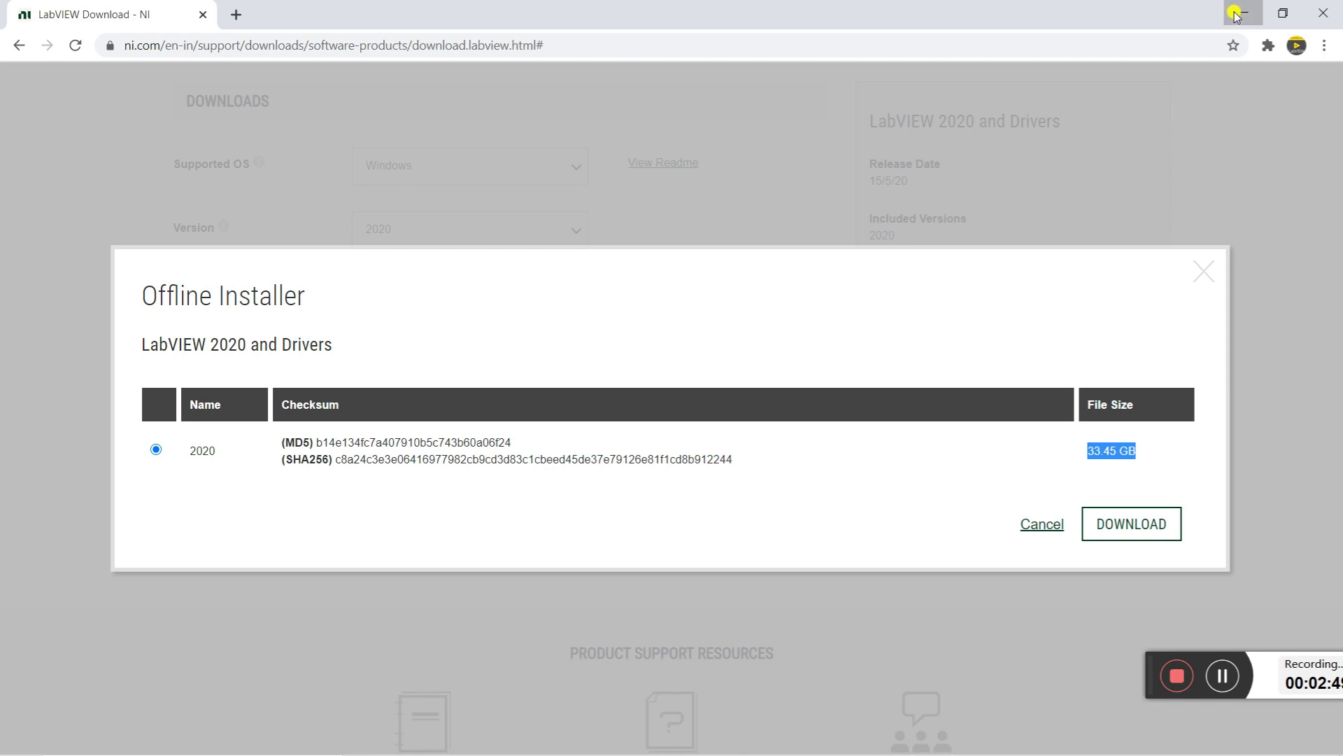
left_click(1244, 13)
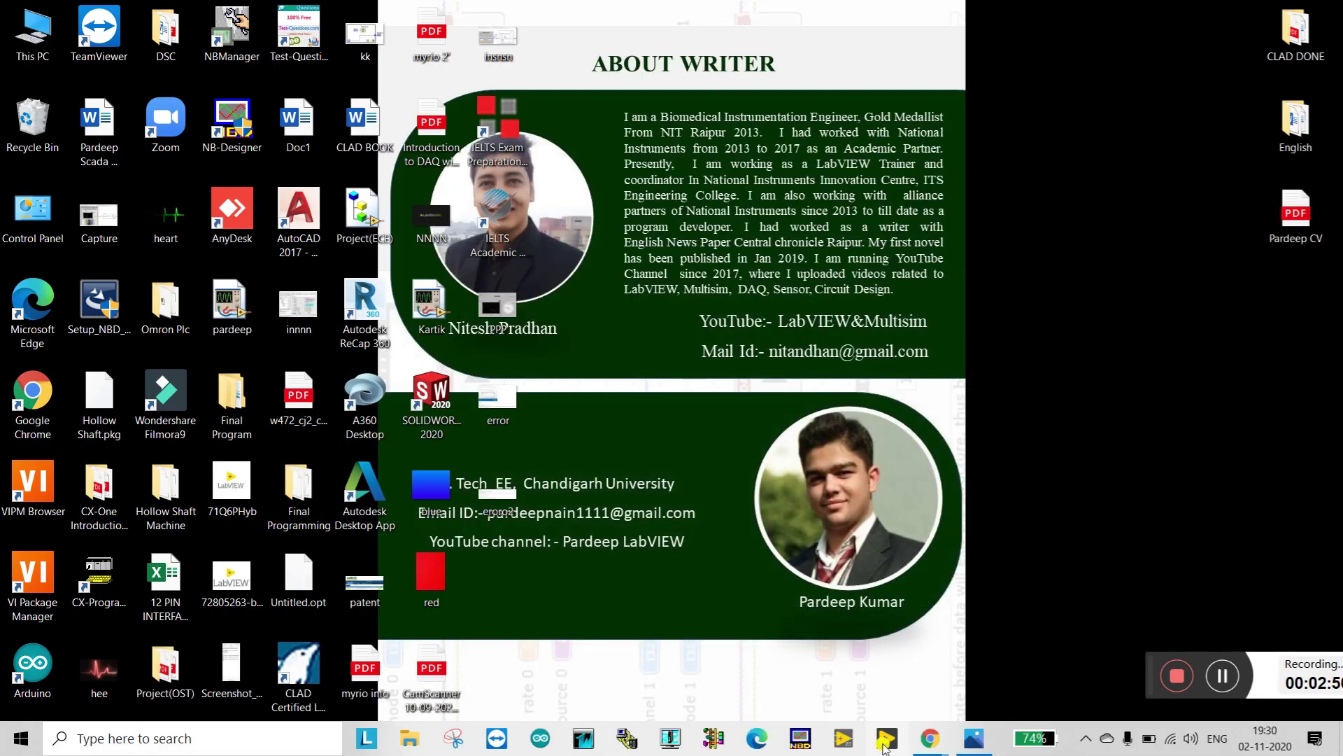
Restore error.PNG into a smaller window at the top of the screen, then start a Windows search.
left_click(973, 738)
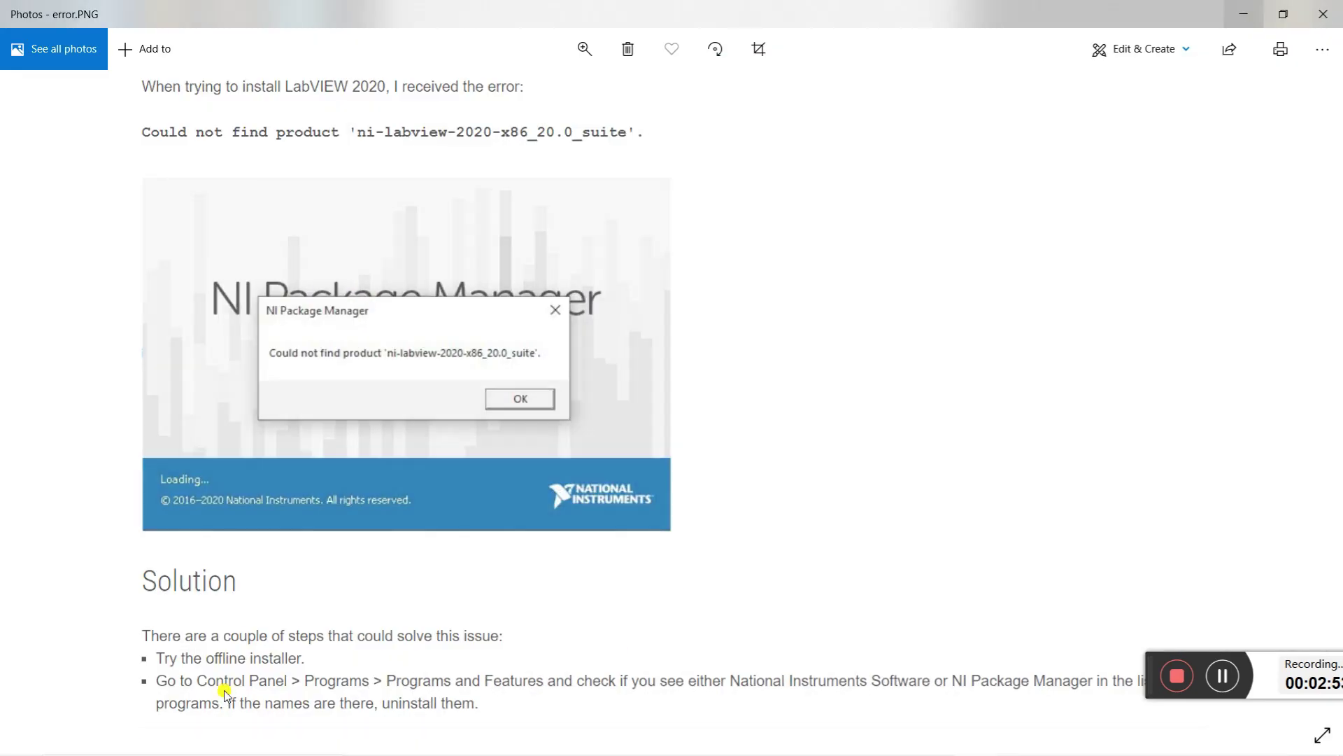
left_click(1283, 14)
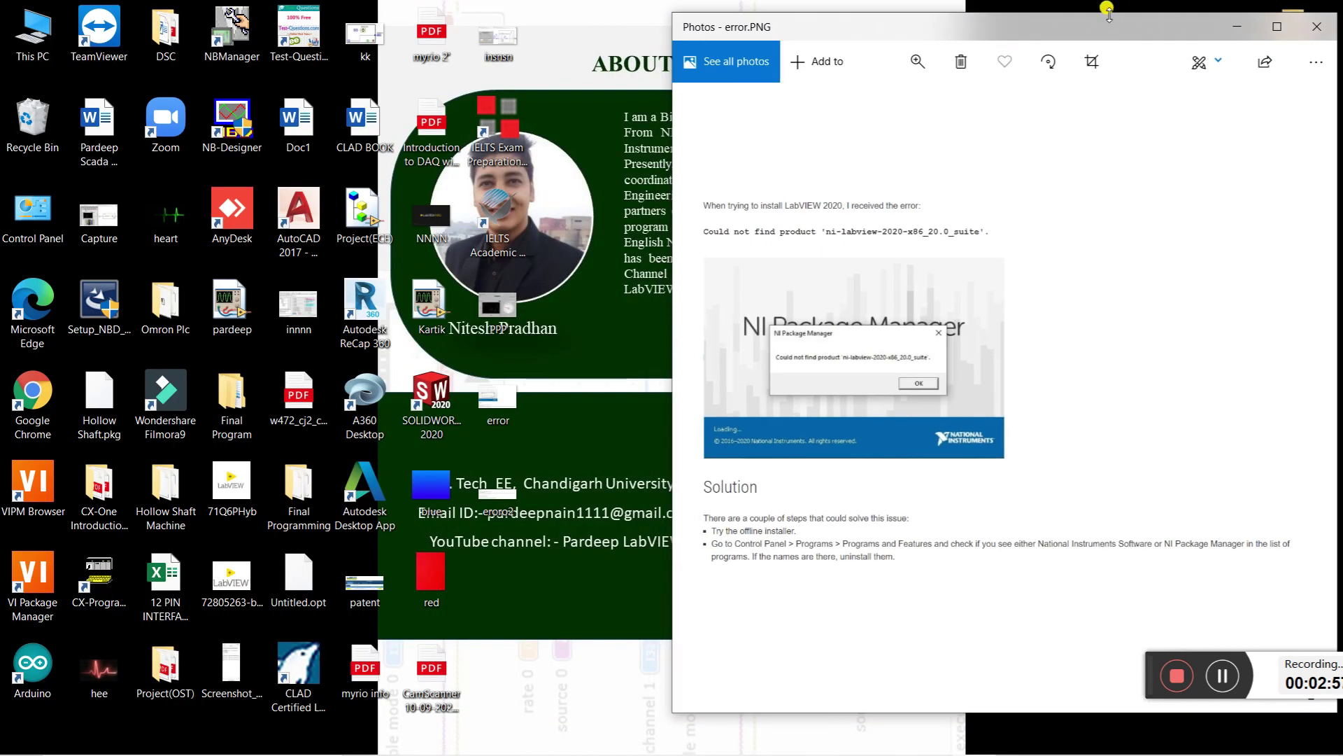
left_click_drag(1108, 13, 1107, 1)
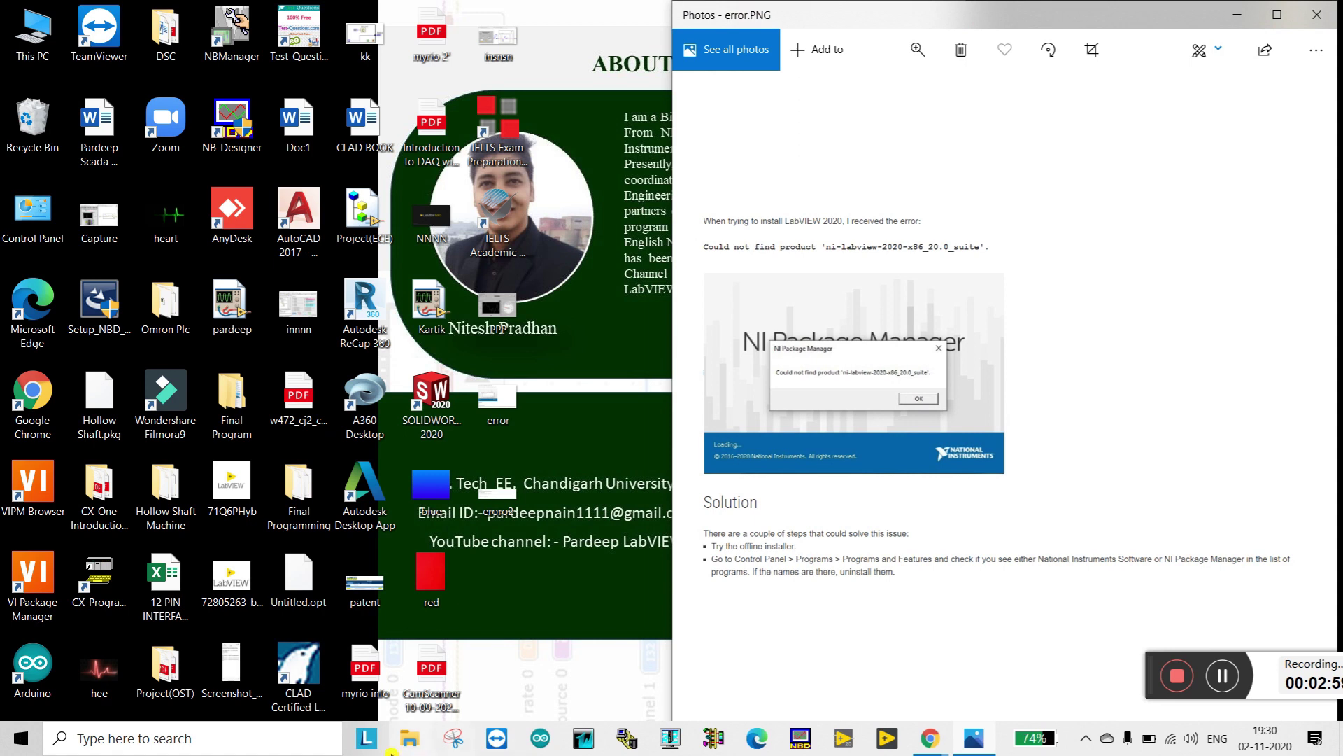
left_click(337, 734)
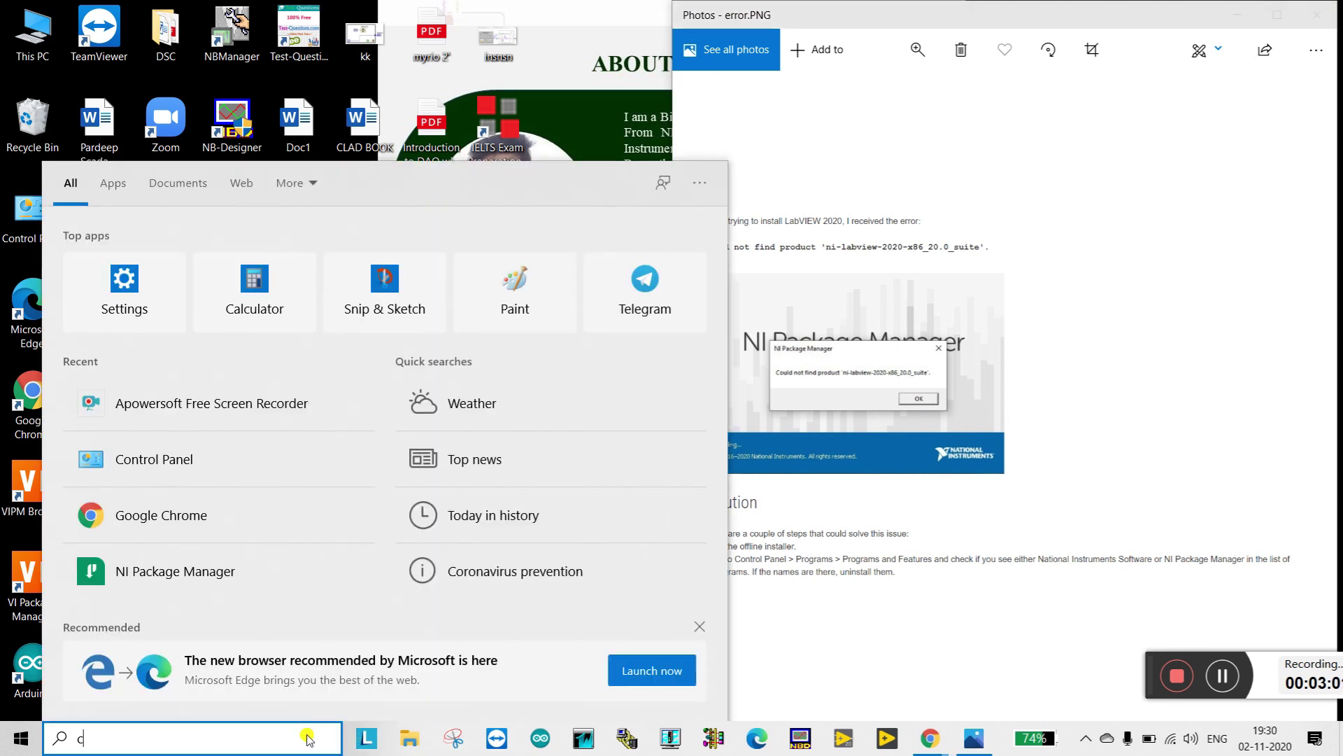
Open Control Panel > Programs > Programs and Features via 'contr', then put the Photos screenshot away.
type("contr")
key("Return")
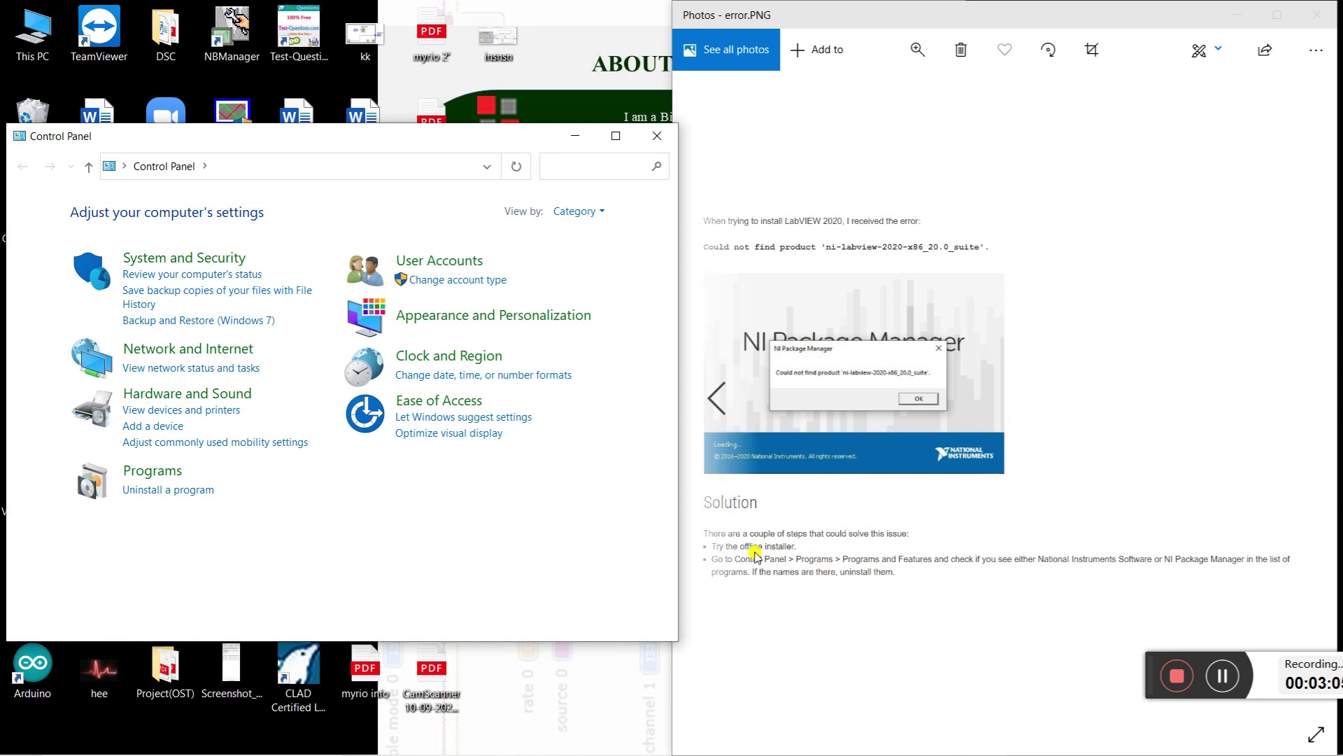
scroll(756, 555, "up", 1)
scroll(756, 555, "up", 1)
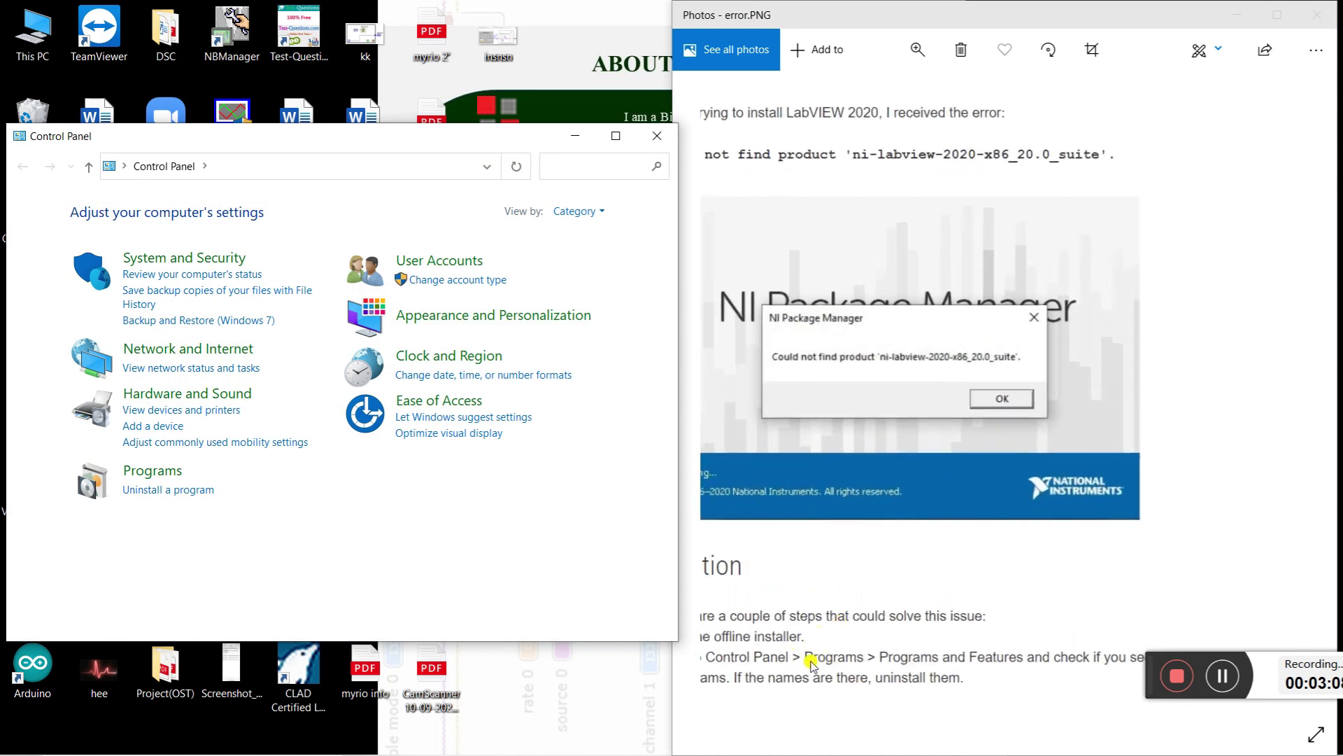
left_click(151, 472)
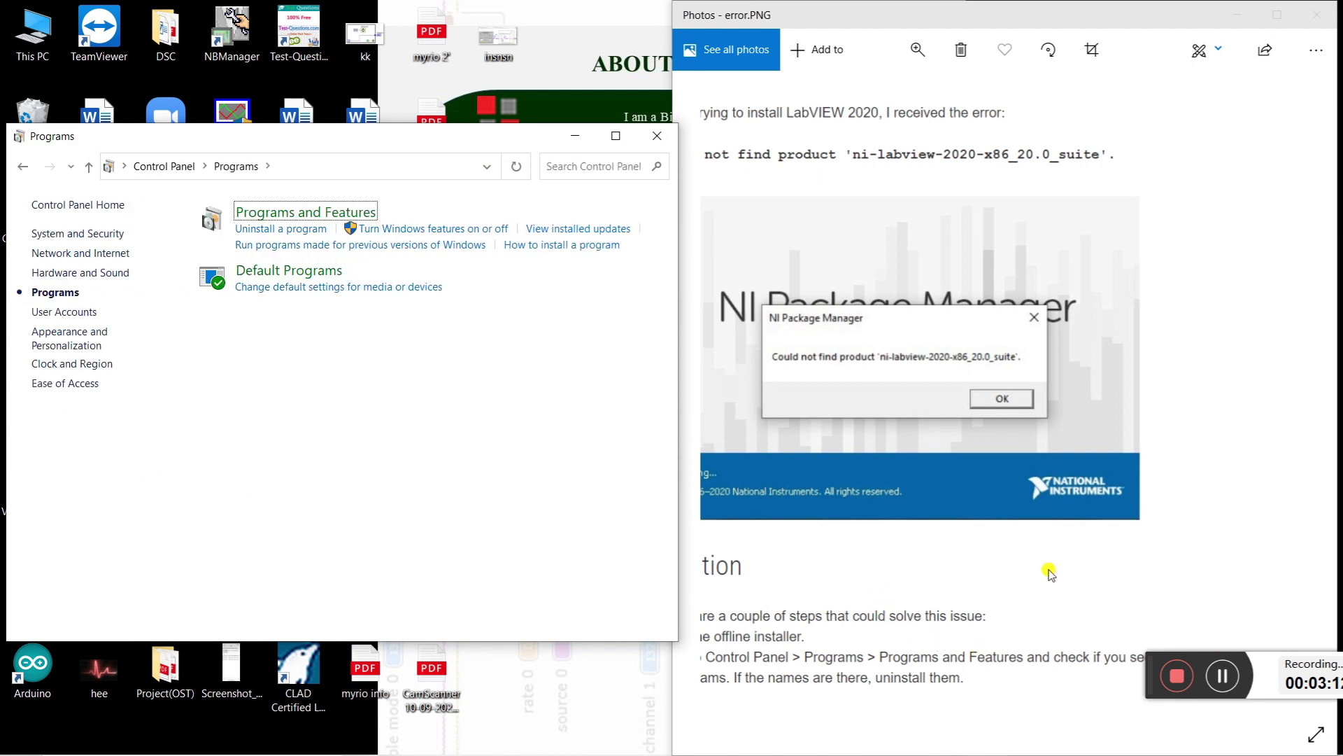
left_click(1151, 663)
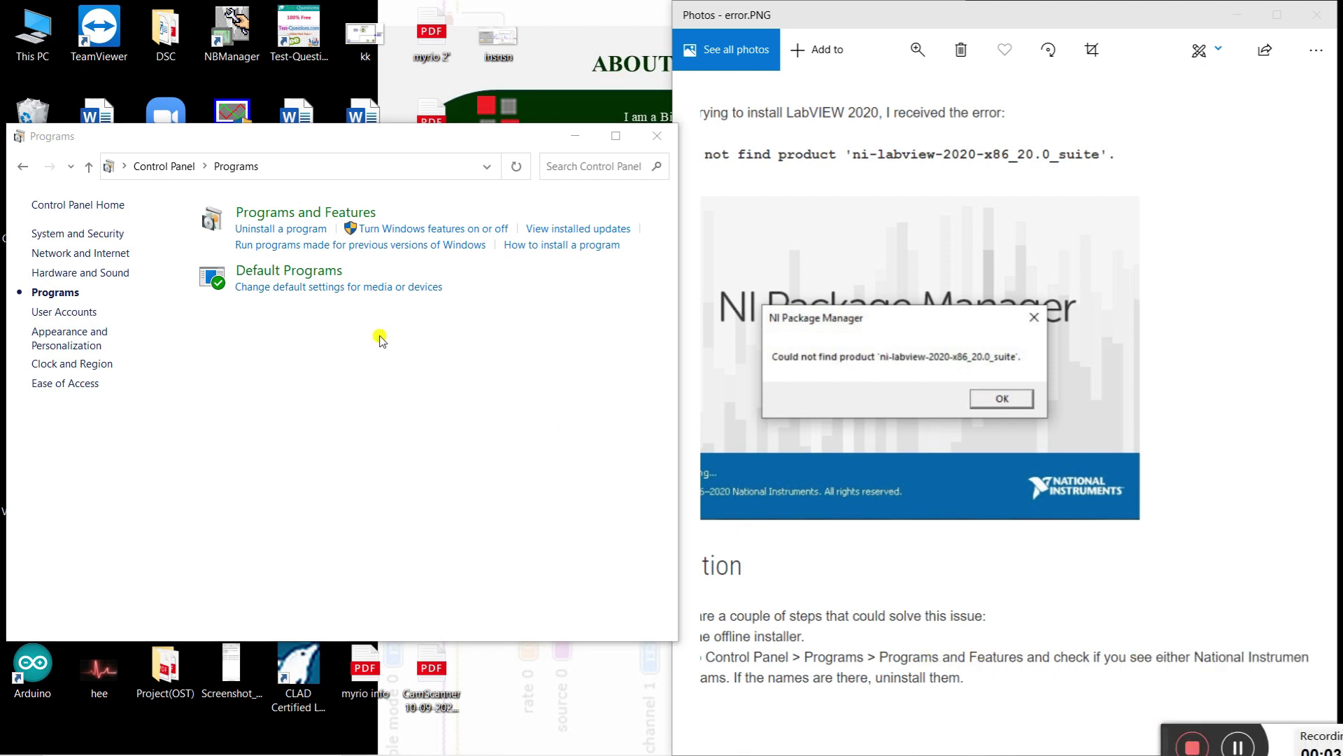
left_click(254, 217)
left_click(254, 215)
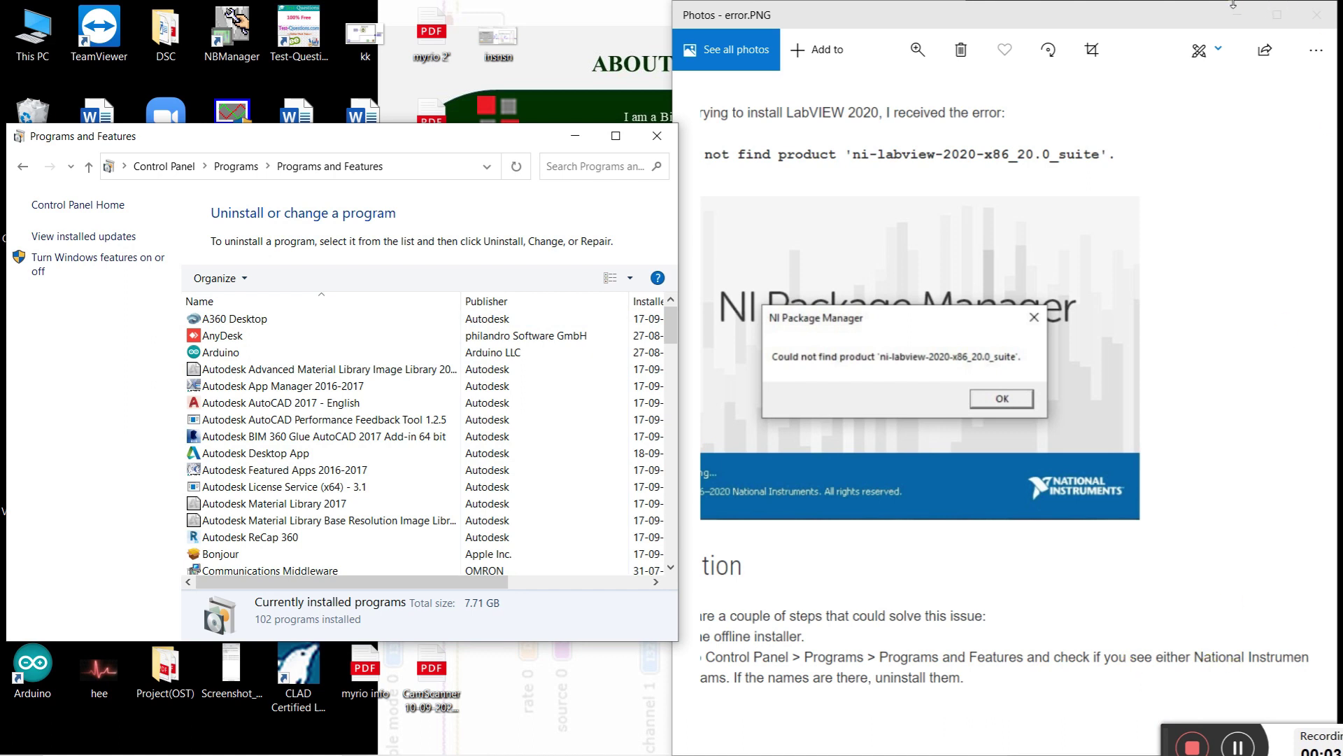
left_click(1277, 15)
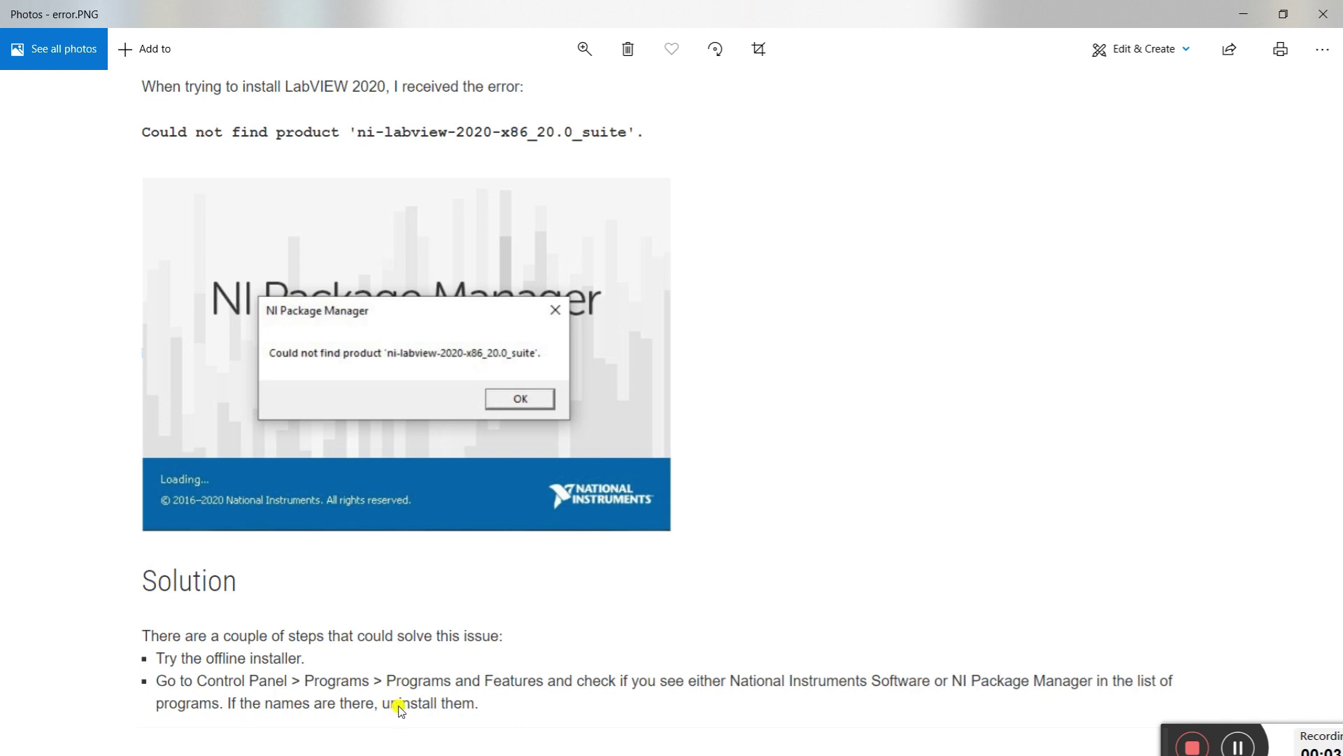
left_click(1251, 12)
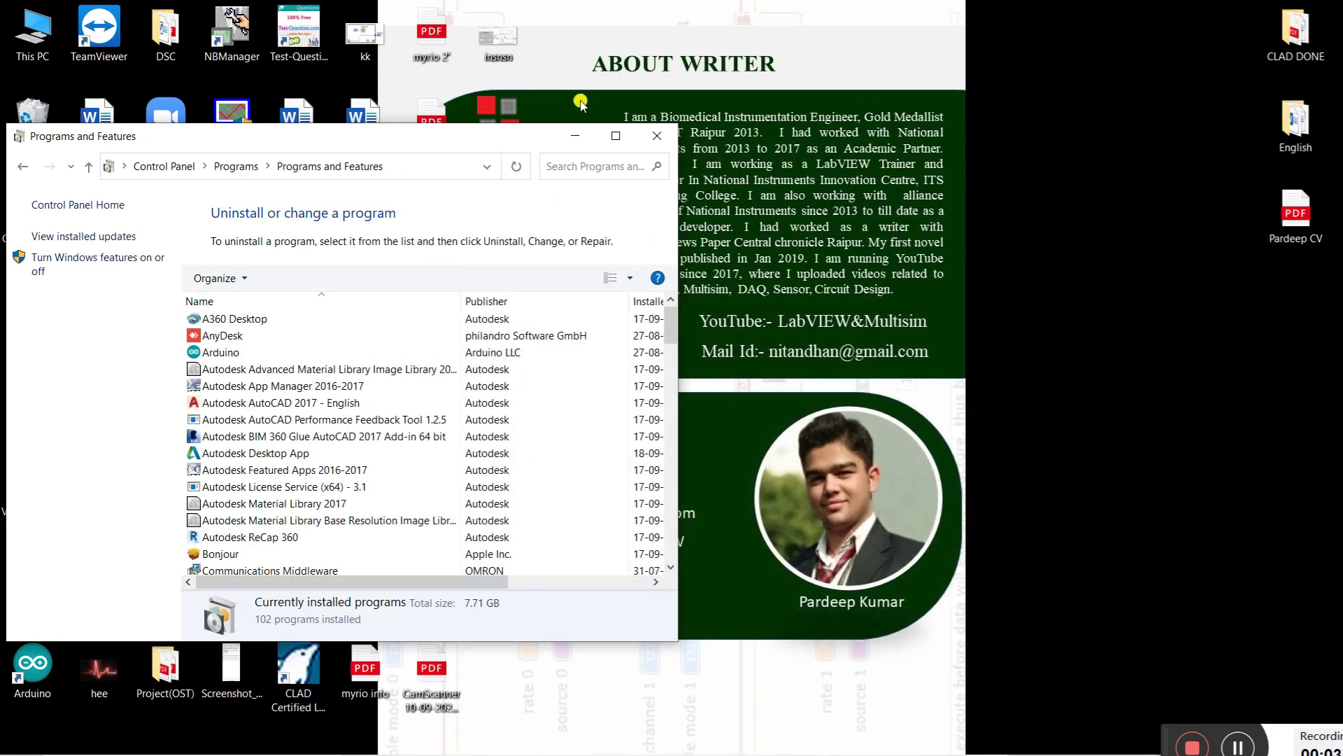
Maximize the programs list and select National Instruments Software, Measurement Studio help and NI Package Manager 64-bit.
left_click(616, 136)
scroll(239, 543, "down", 10)
scroll(252, 539, "up", 10)
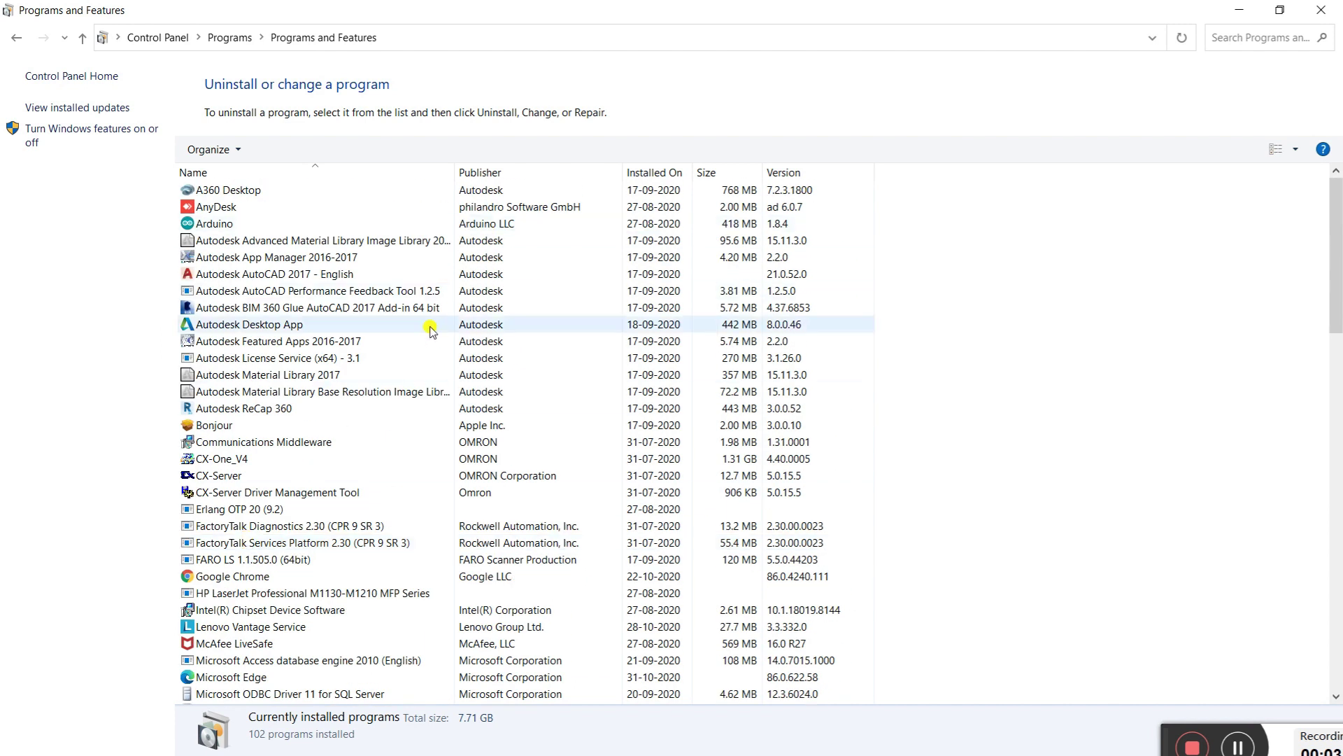
scroll(364, 518, "down", 2)
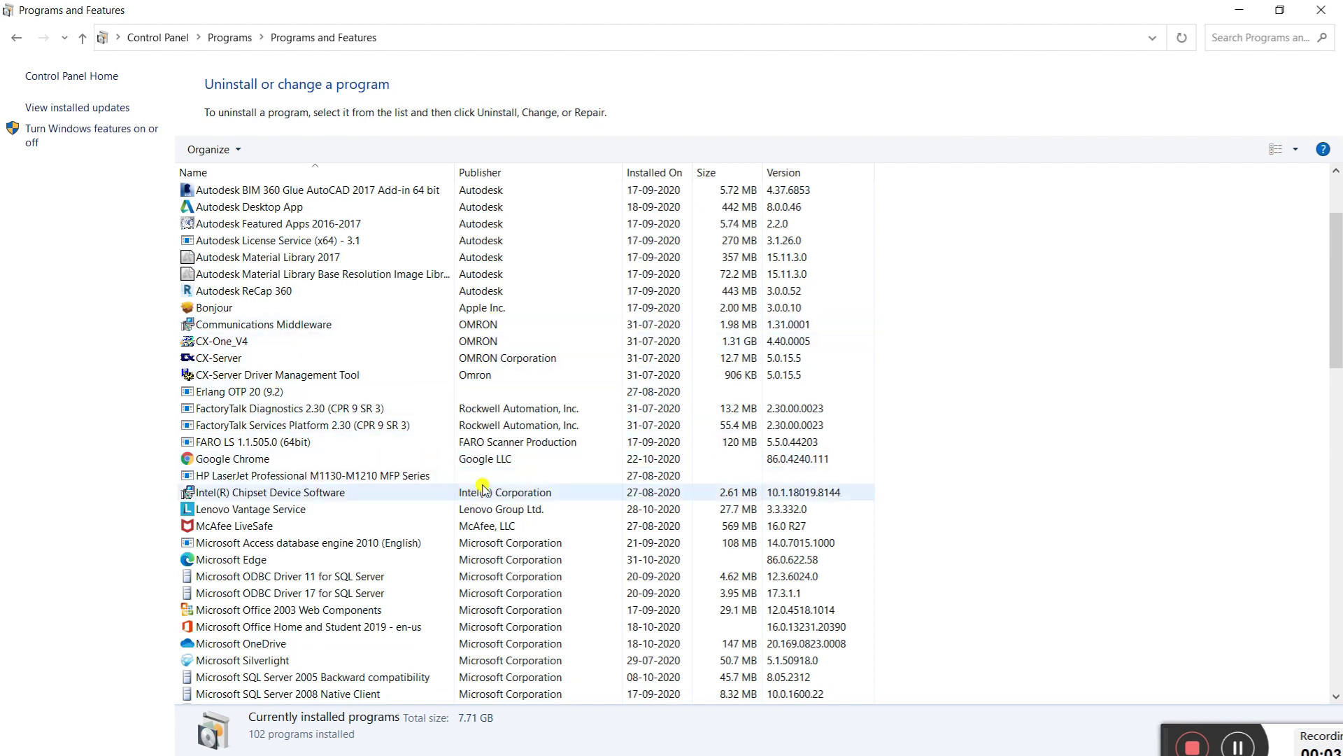
scroll(482, 483, "down", 15)
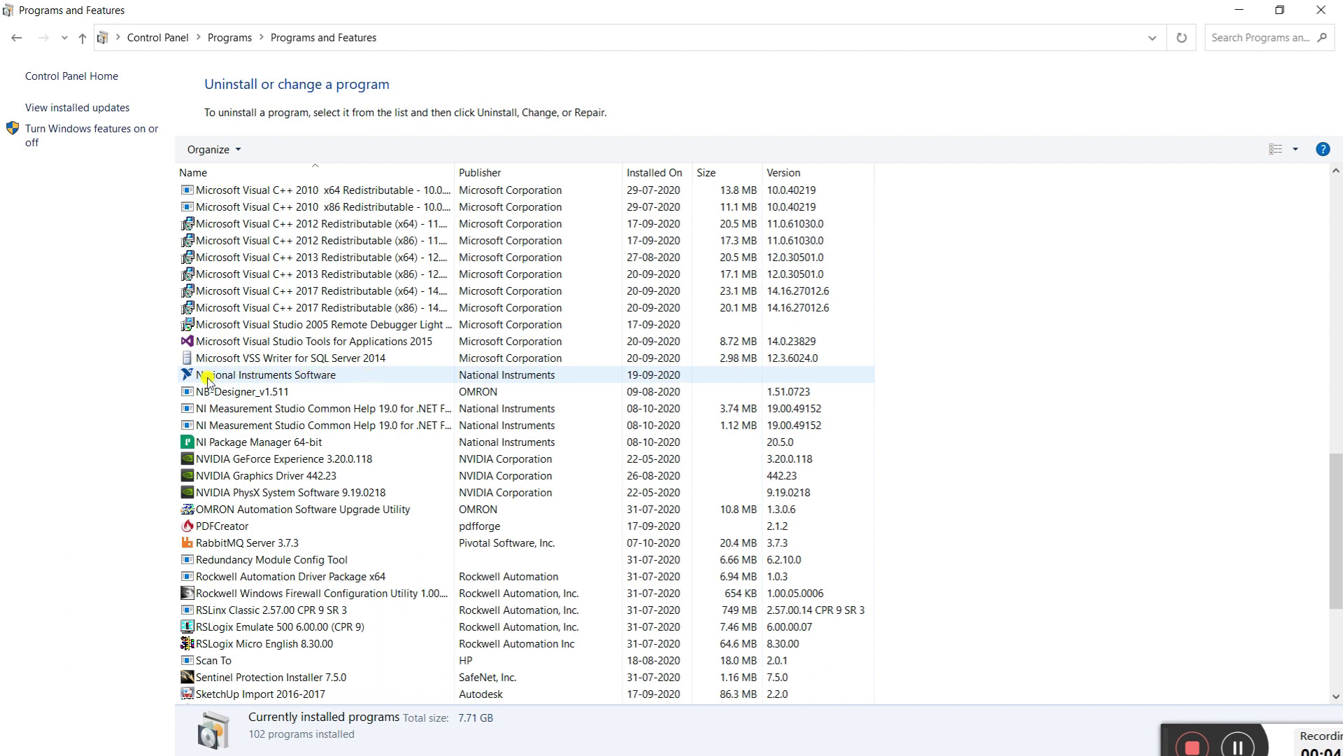
left_click(330, 377)
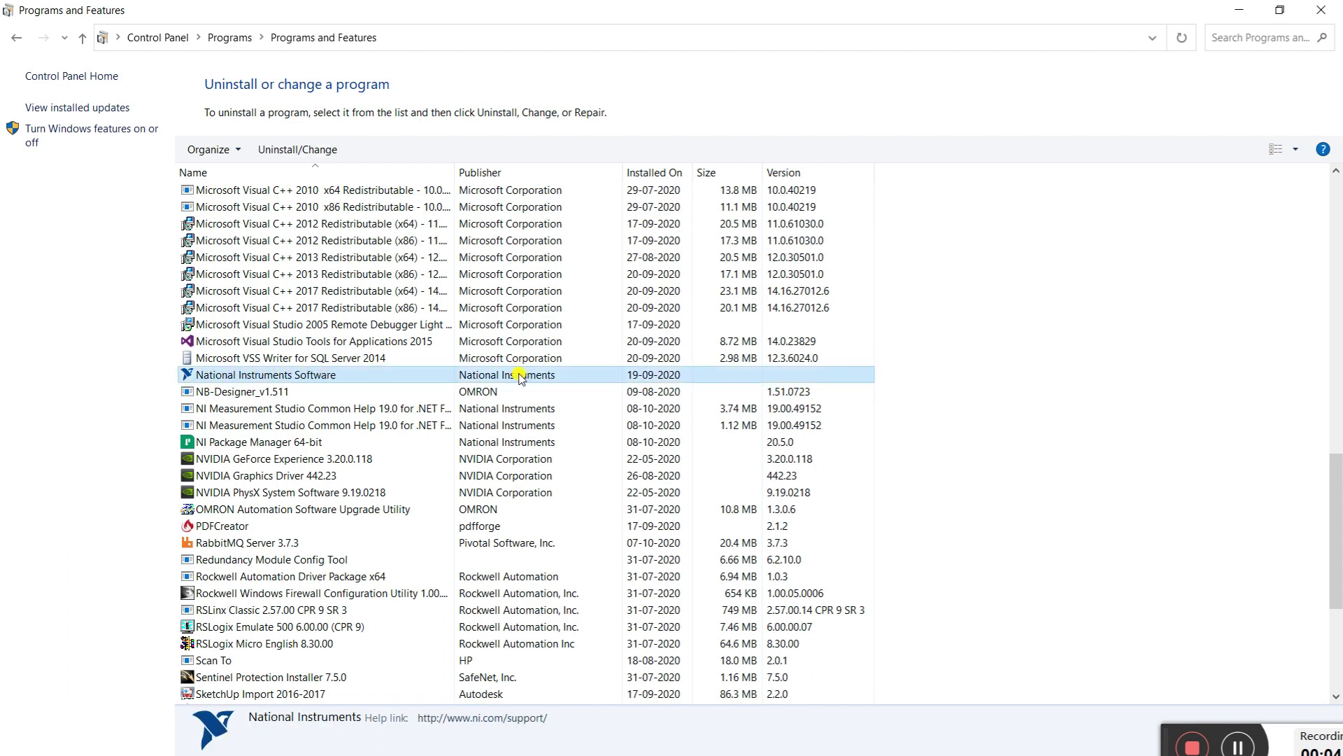
left_click(502, 410)
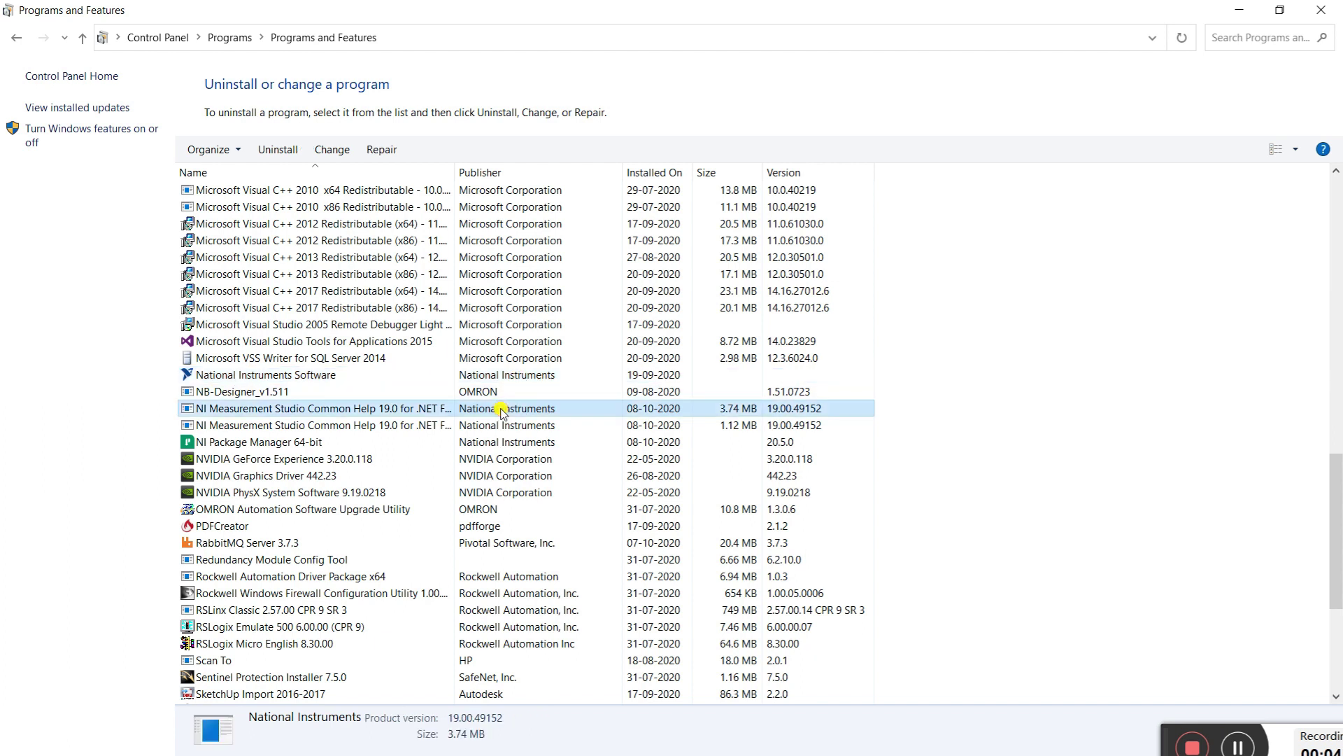
left_click(486, 443)
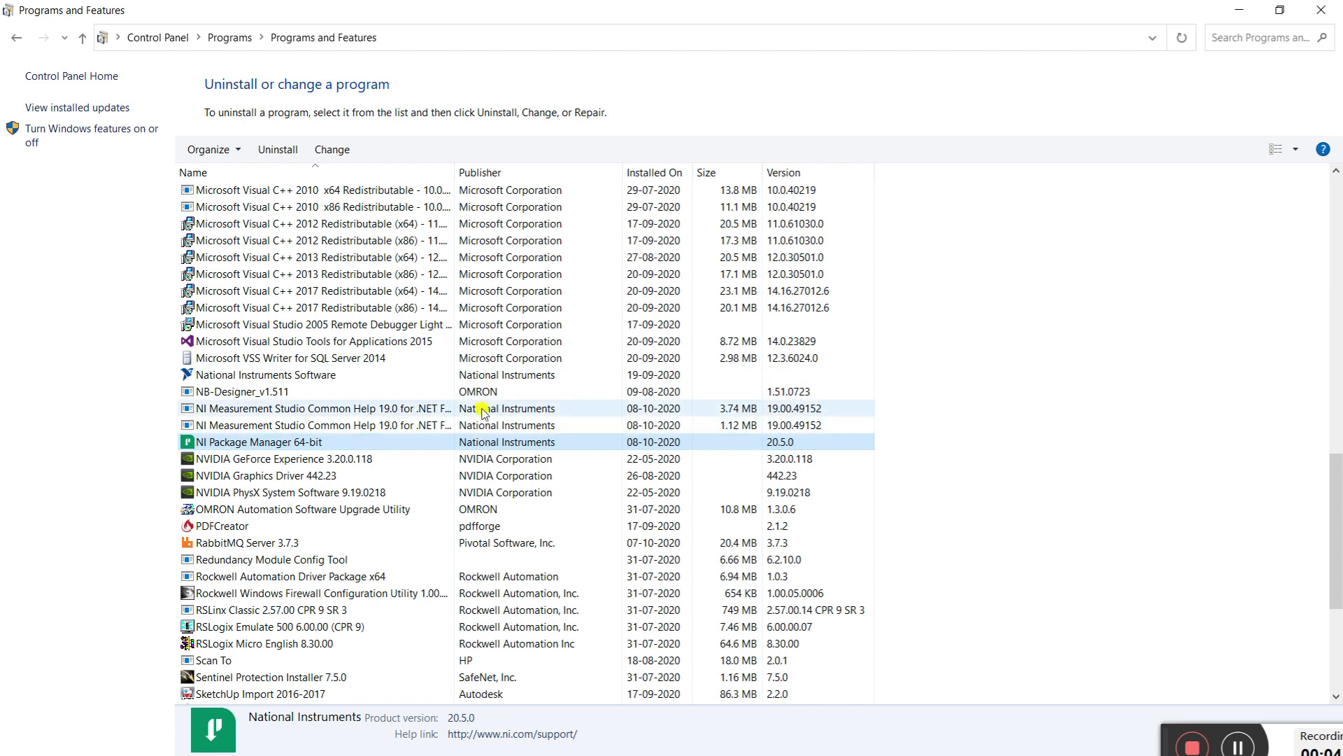
left_click(492, 365)
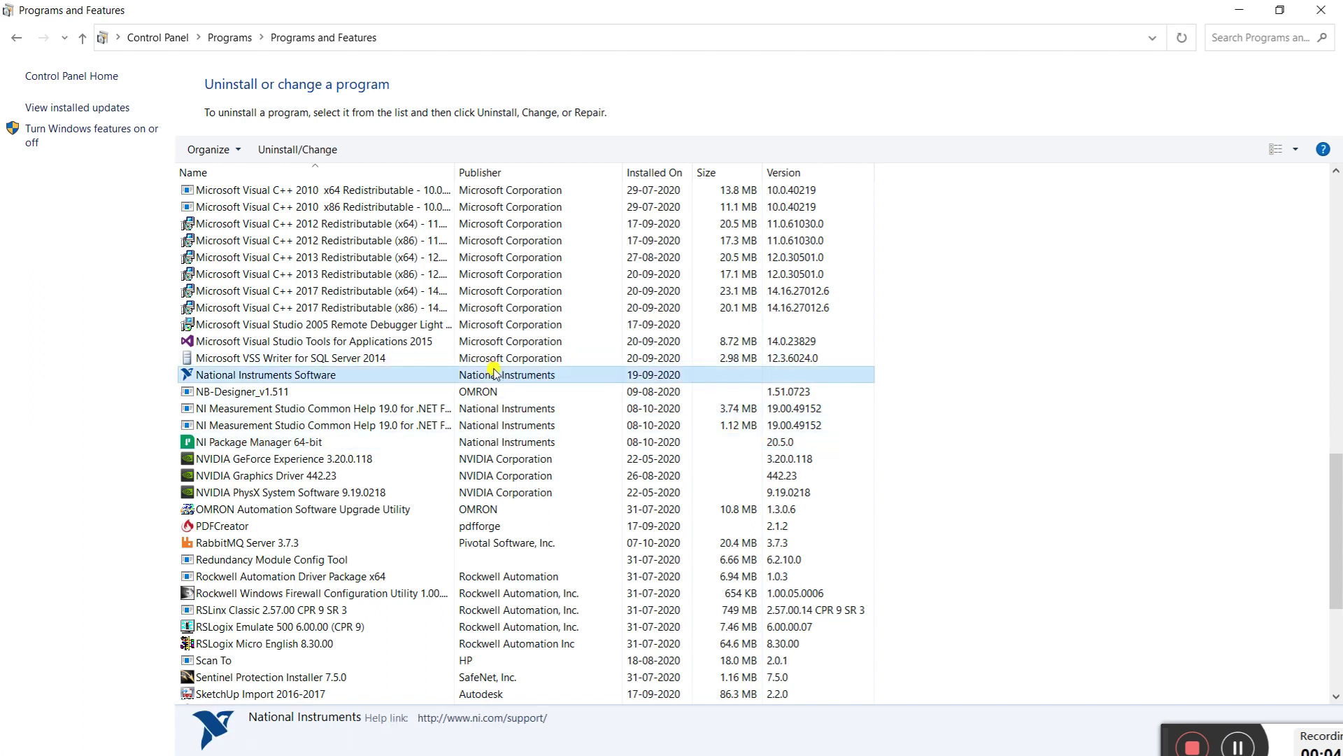
left_click(520, 408)
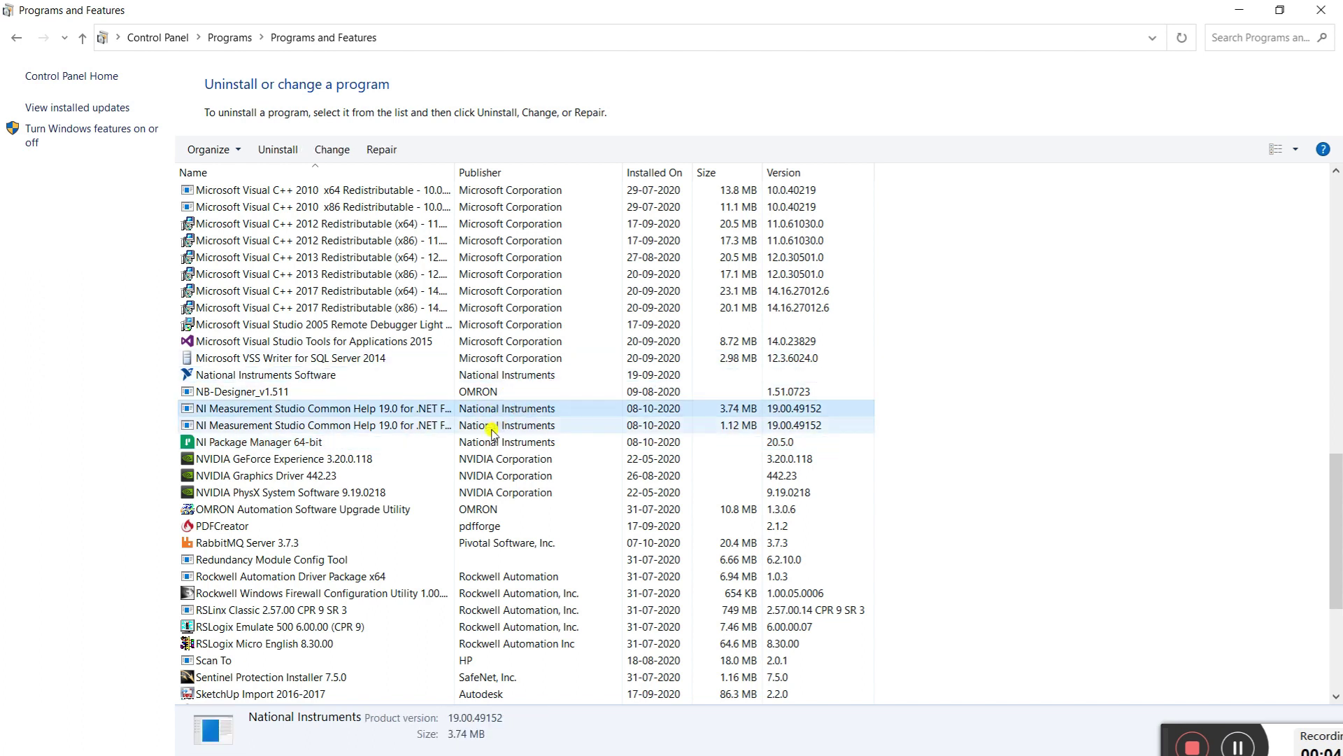
left_click(495, 427)
left_click(468, 445)
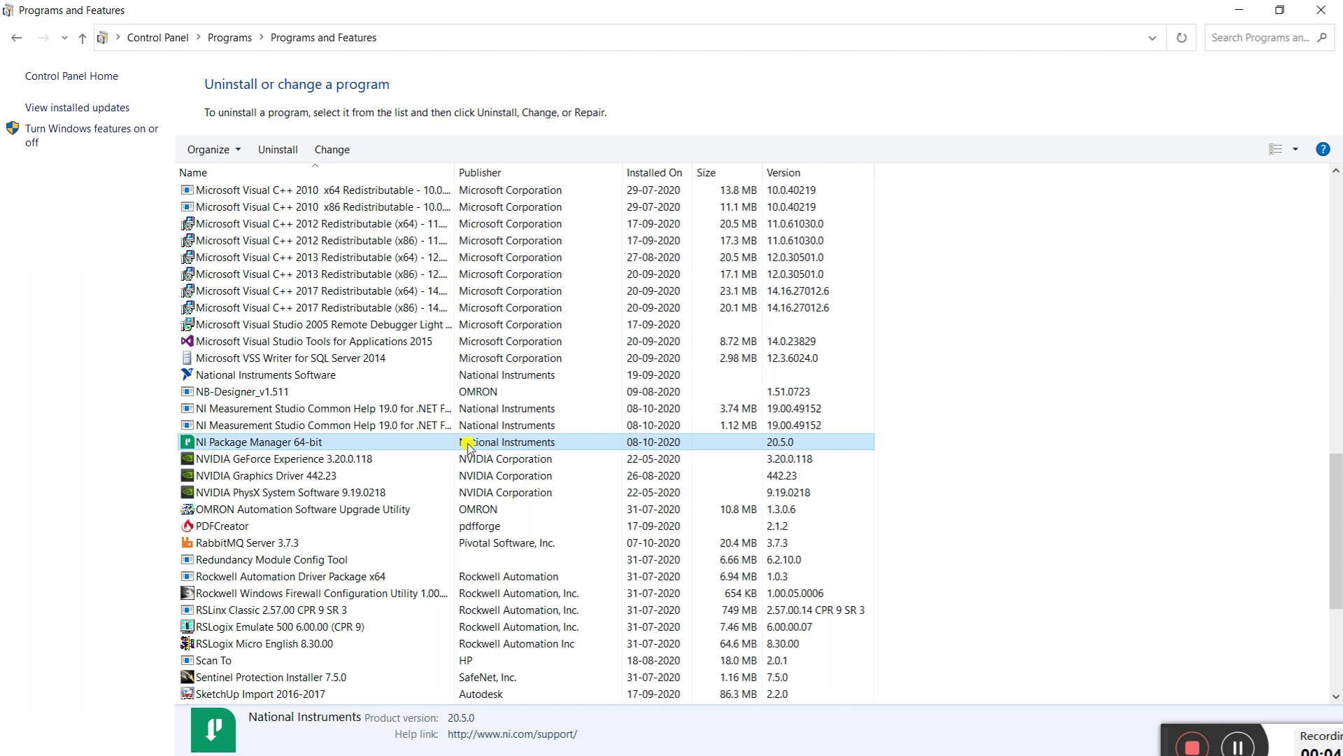
Reselect the NI Package Manager 64-bit entry, then minimize Programs and Features.
scroll(494, 242, "up", 15)
scroll(492, 321, "down", 17)
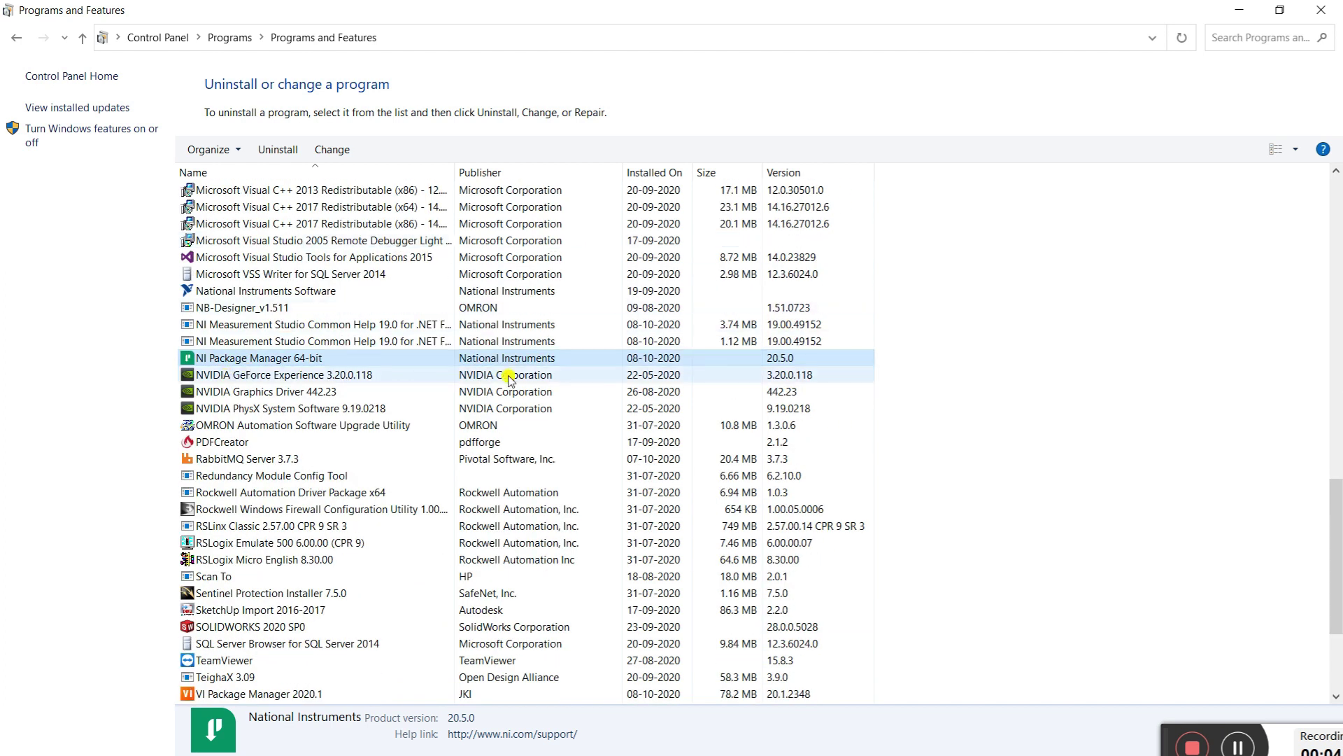
left_click(566, 378)
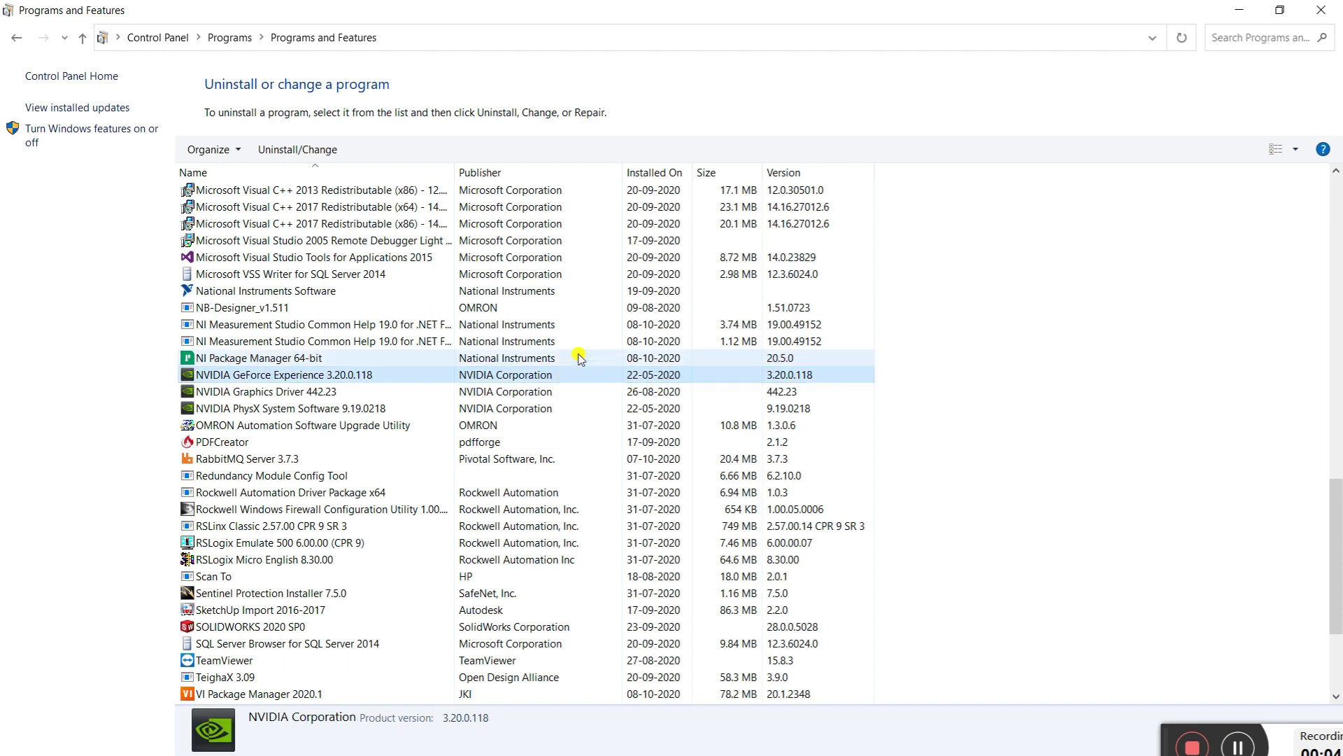
left_click(579, 361)
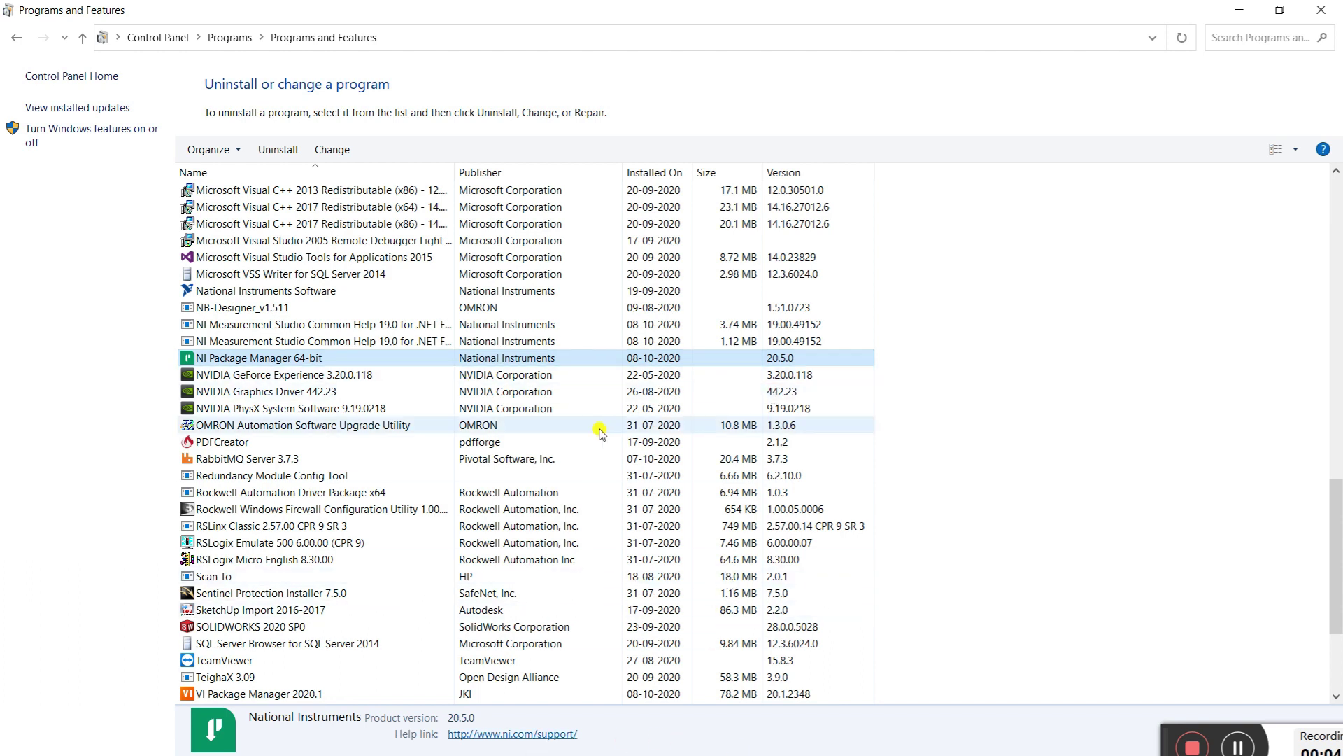
left_click(546, 375)
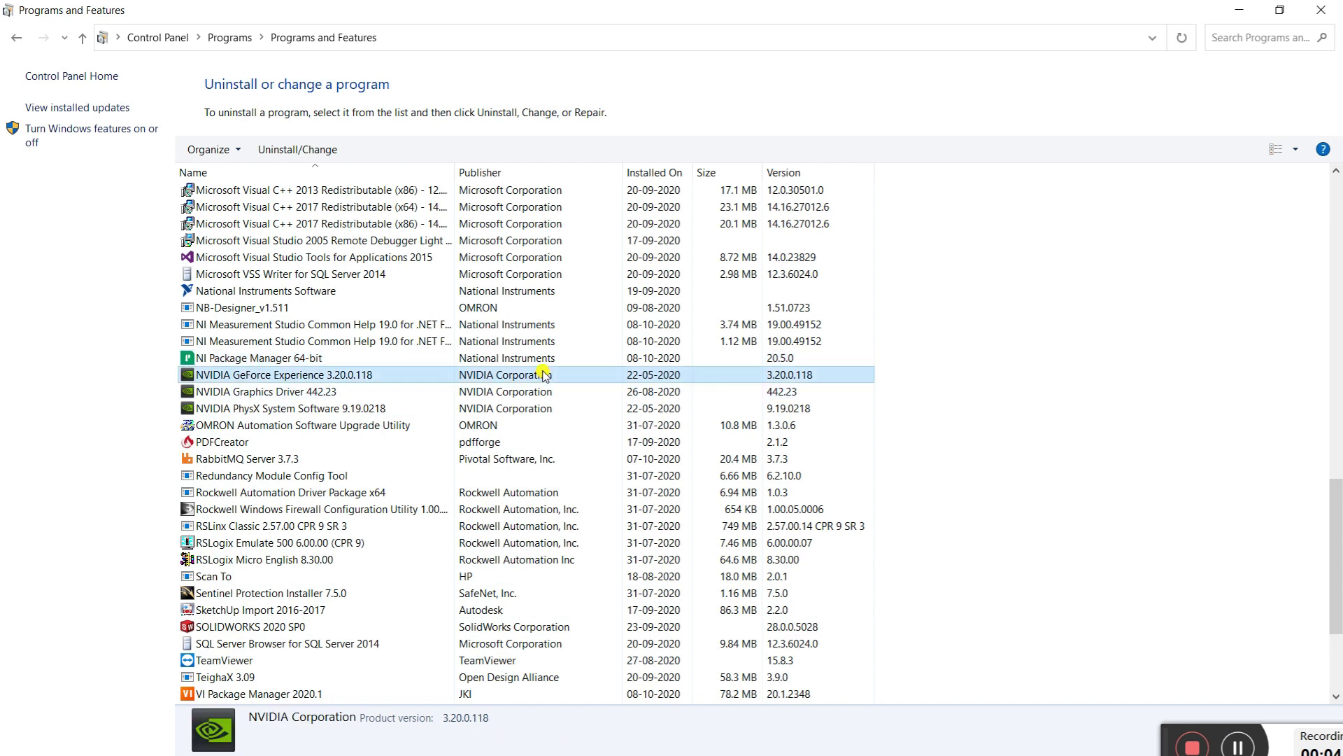
left_click(514, 359)
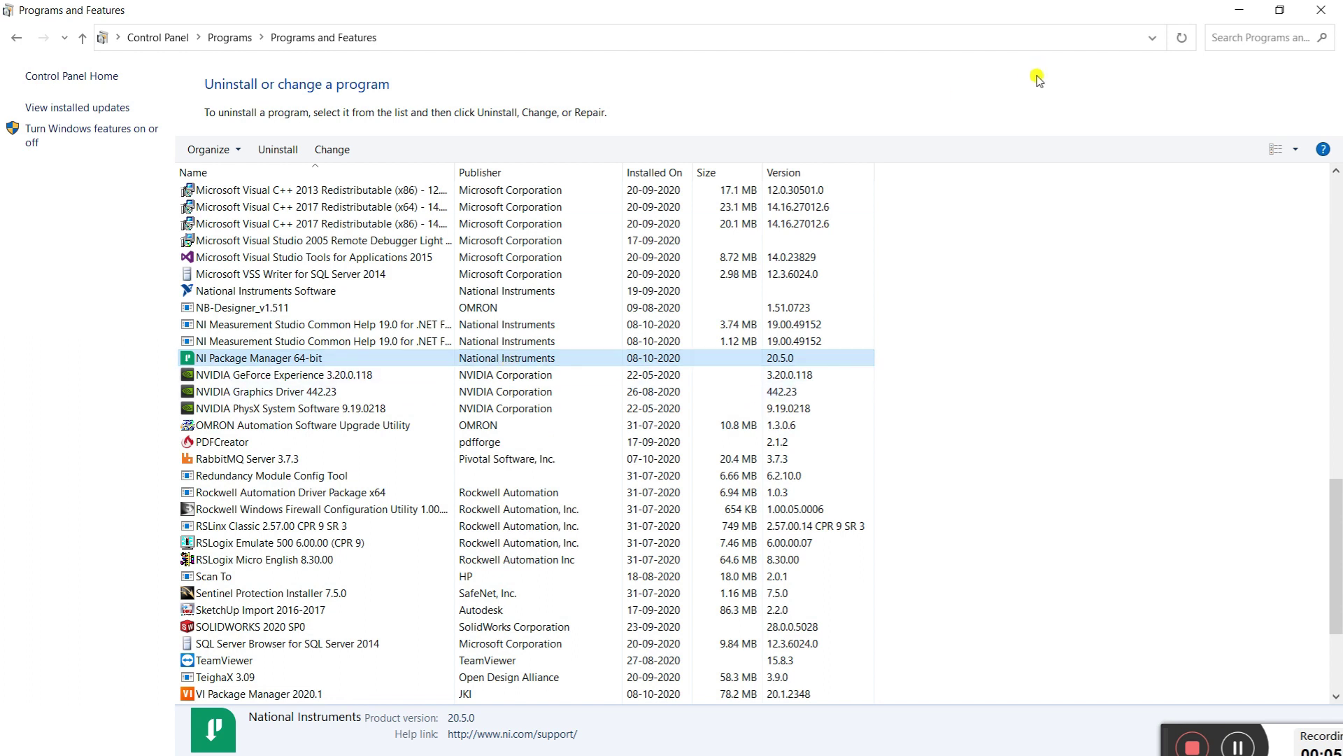
left_click(1239, 9)
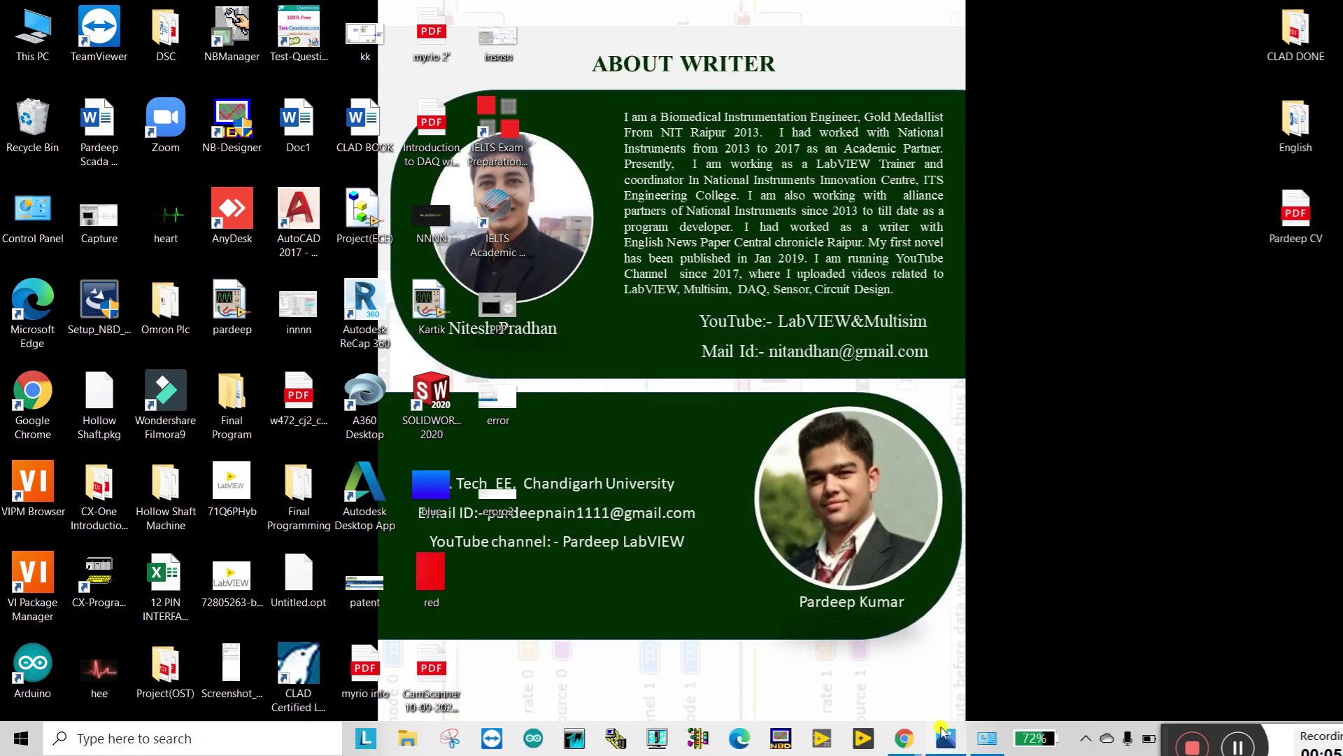
Bring back Chrome's 33.45 GB LabVIEW 2020 Offline Installer dialog, then reopen error.PNG in Photos.
mouse_move(904, 737)
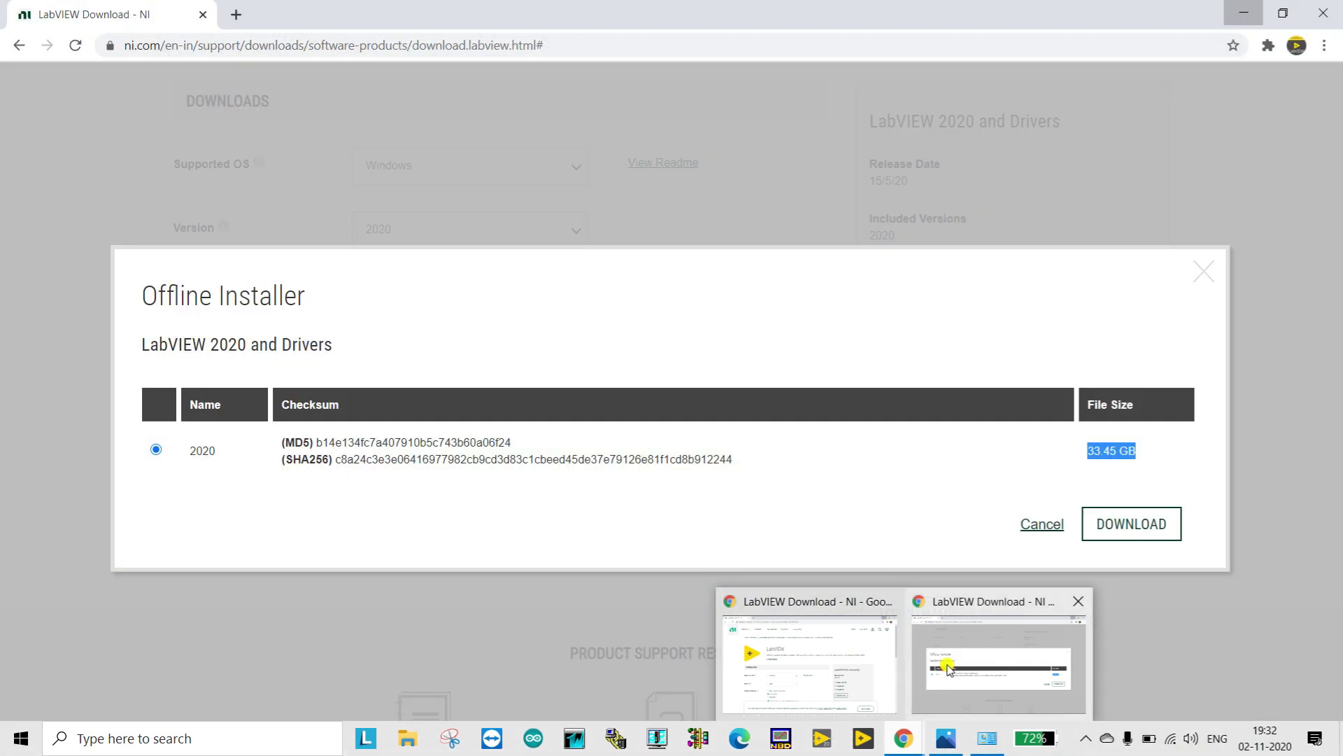
left_click(1000, 665)
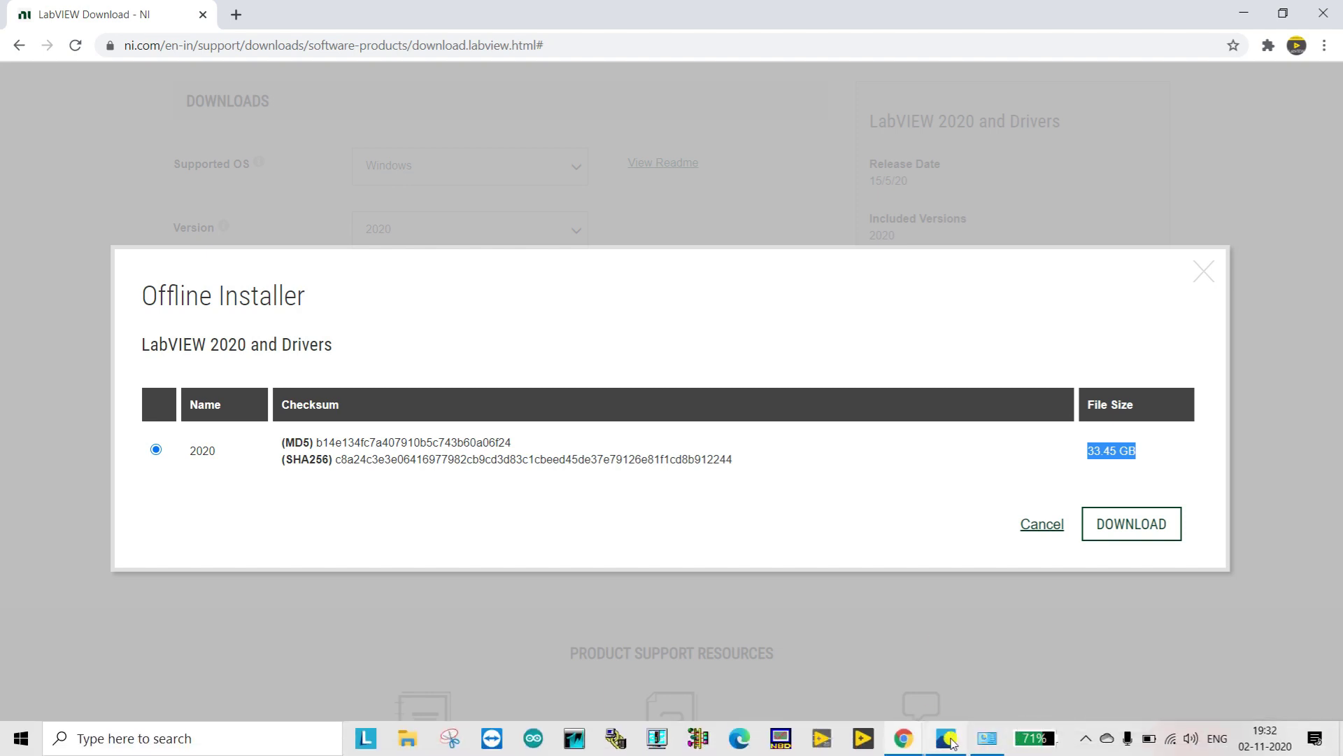
mouse_move(948, 740)
left_click(903, 738)
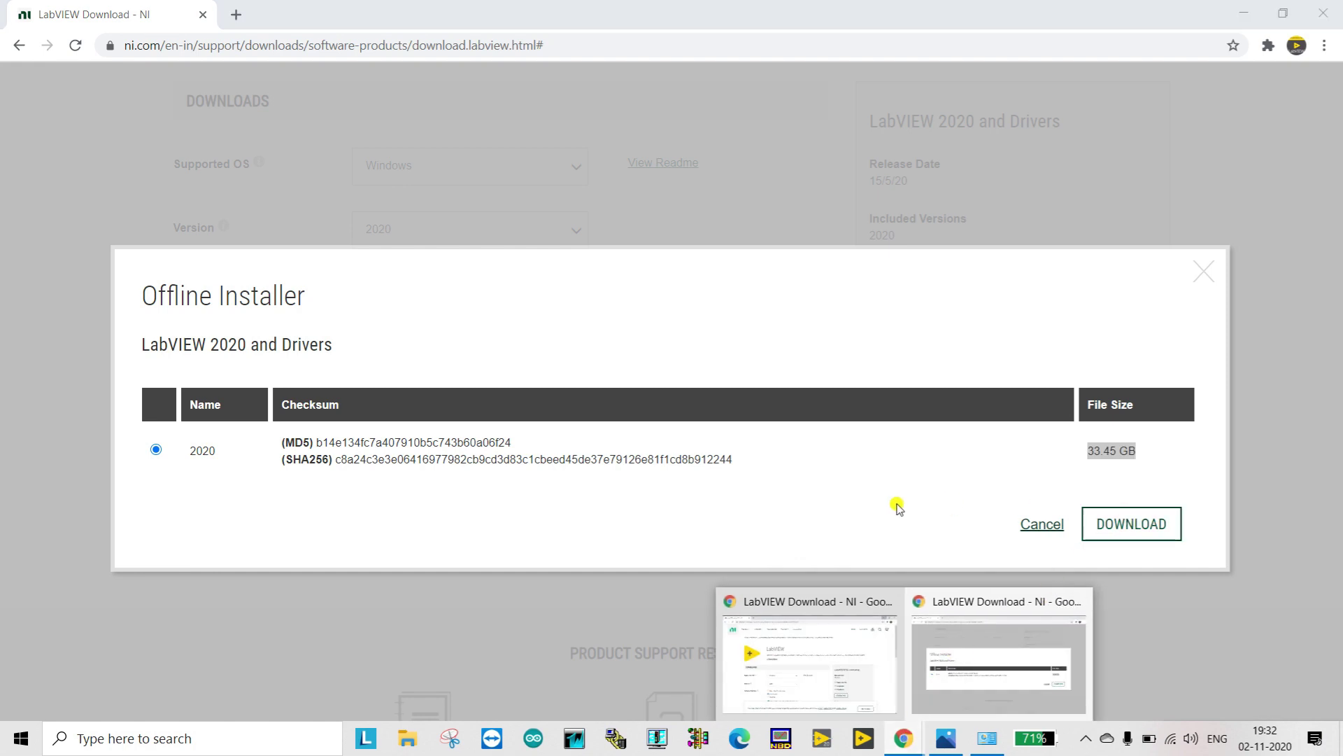
left_click(986, 742)
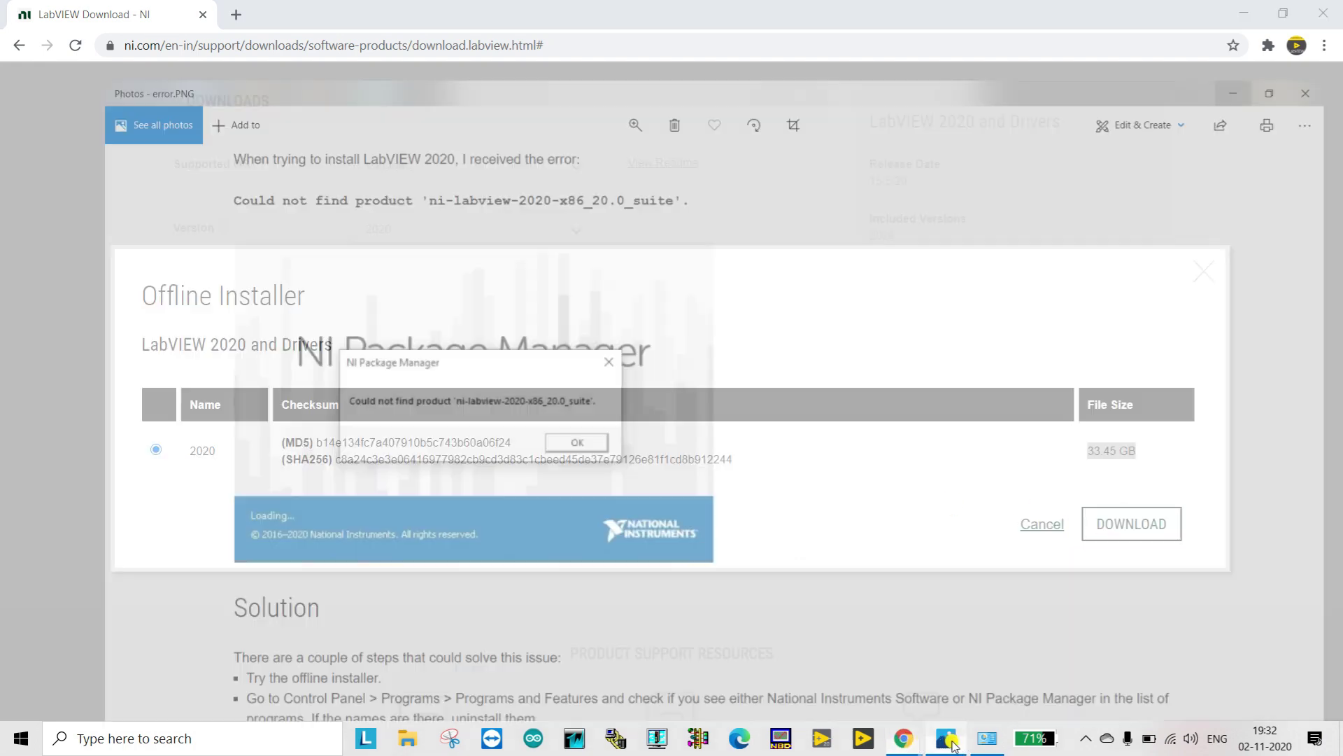
left_click(986, 742)
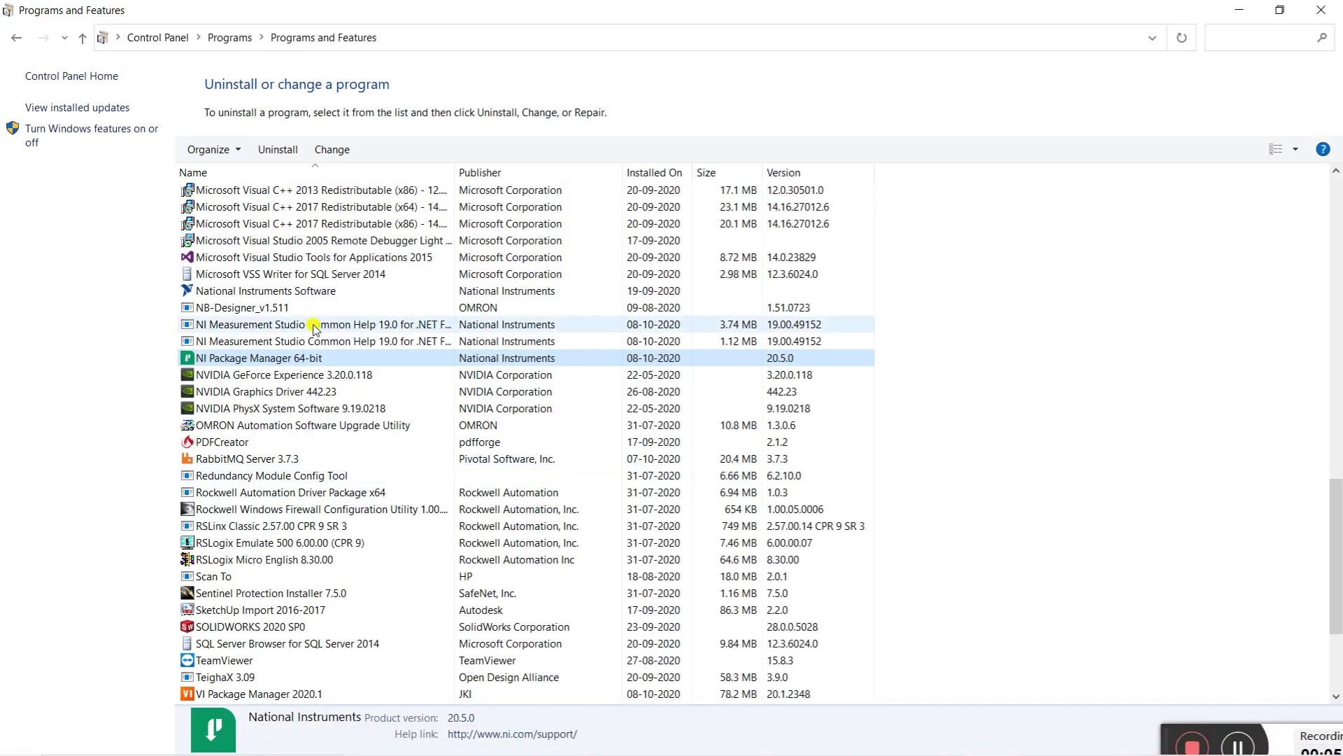
left_click(247, 377)
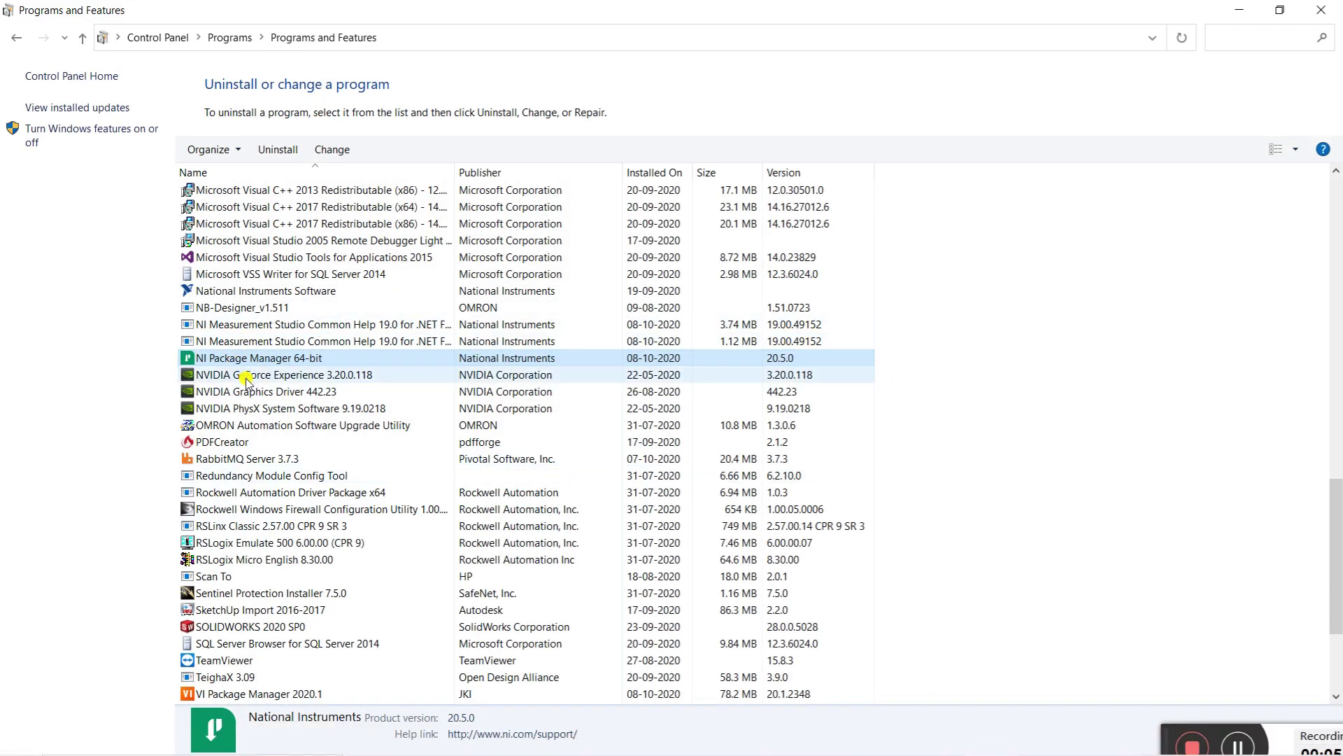
left_click(508, 359)
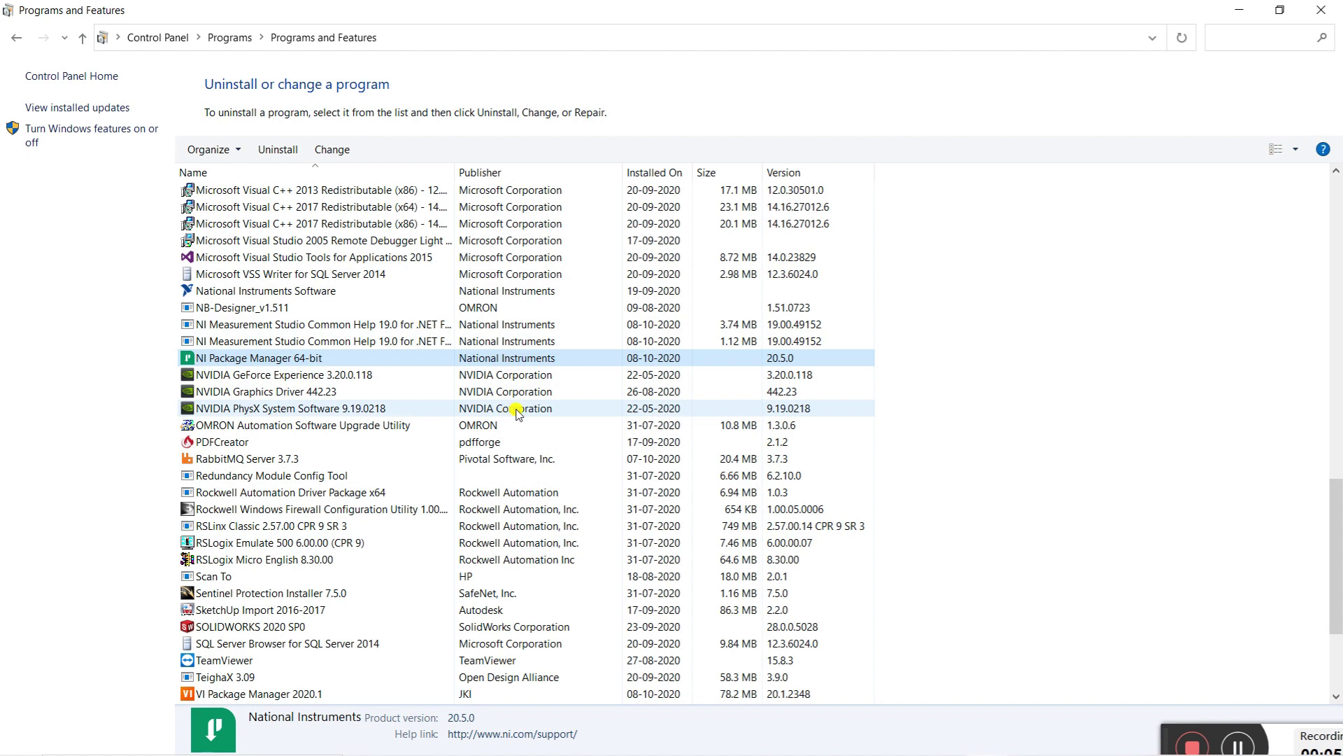
scroll(510, 427, "up", 20)
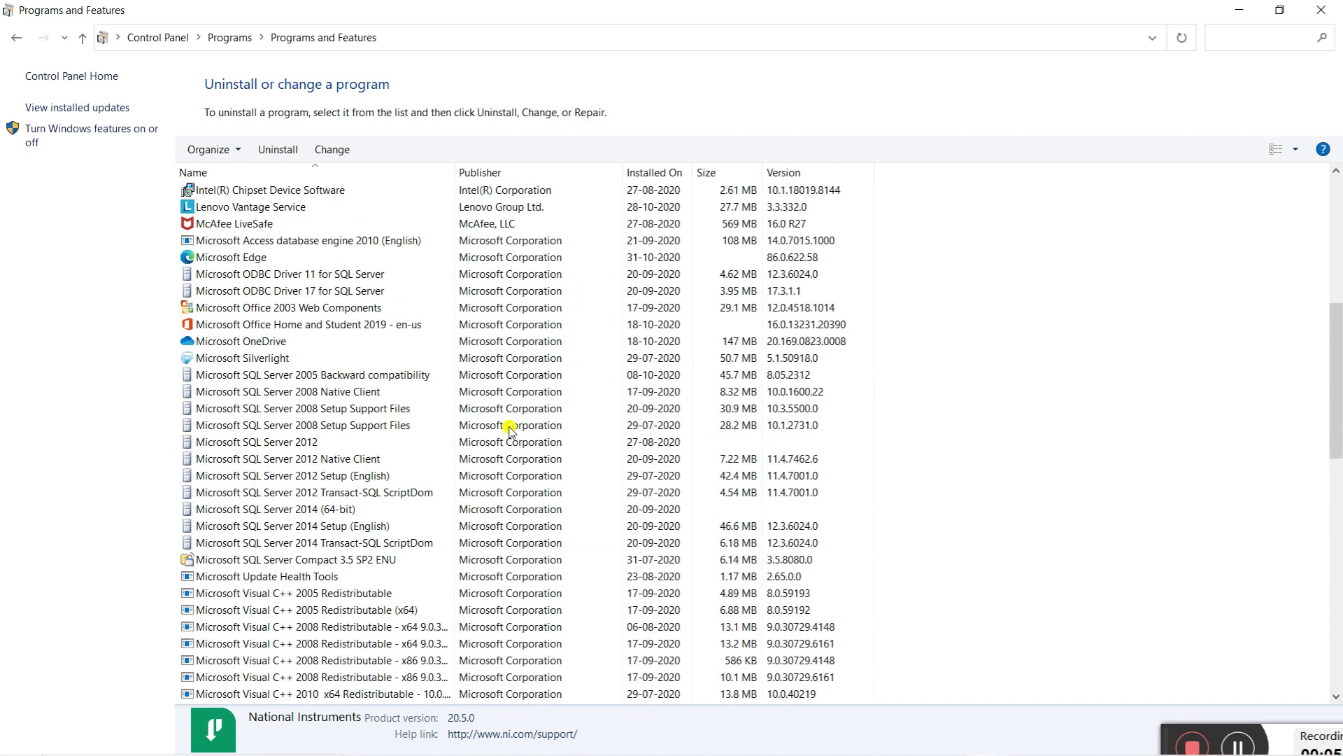
scroll(510, 428, "down", 20)
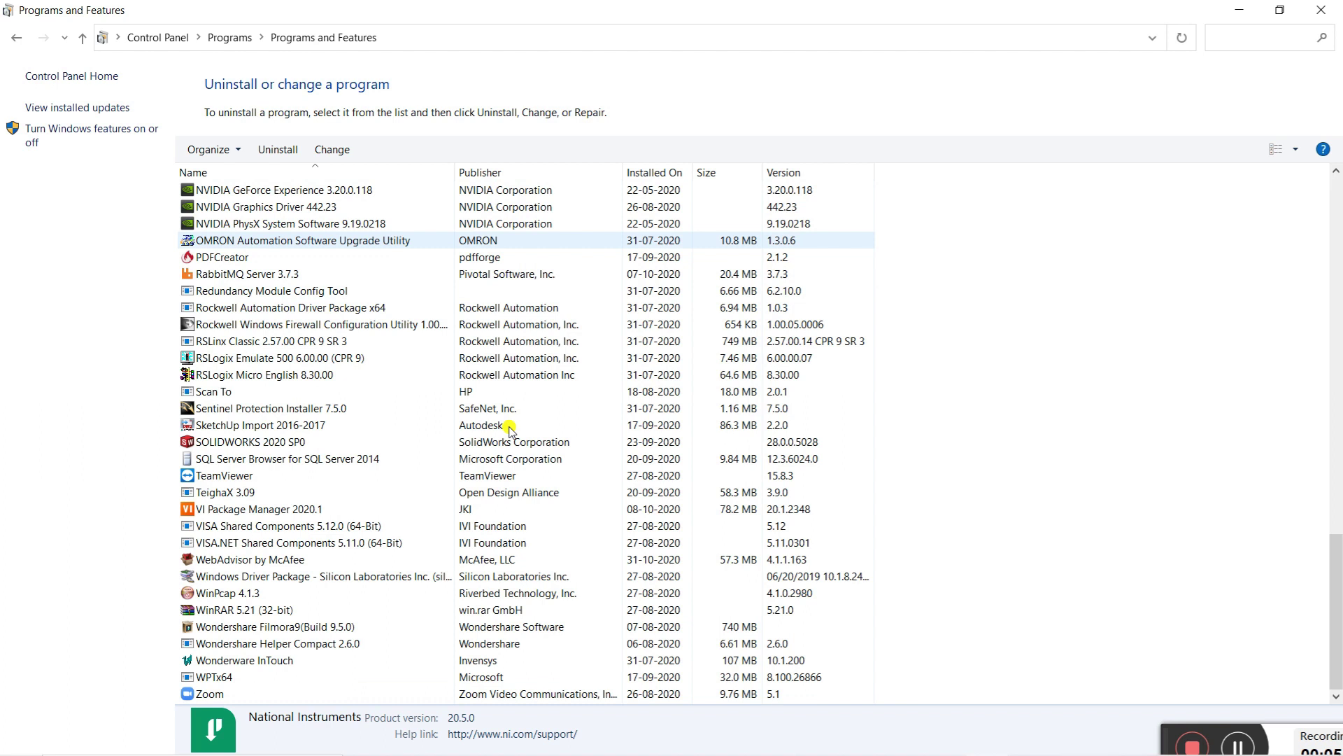
scroll(510, 428, "up", 20)
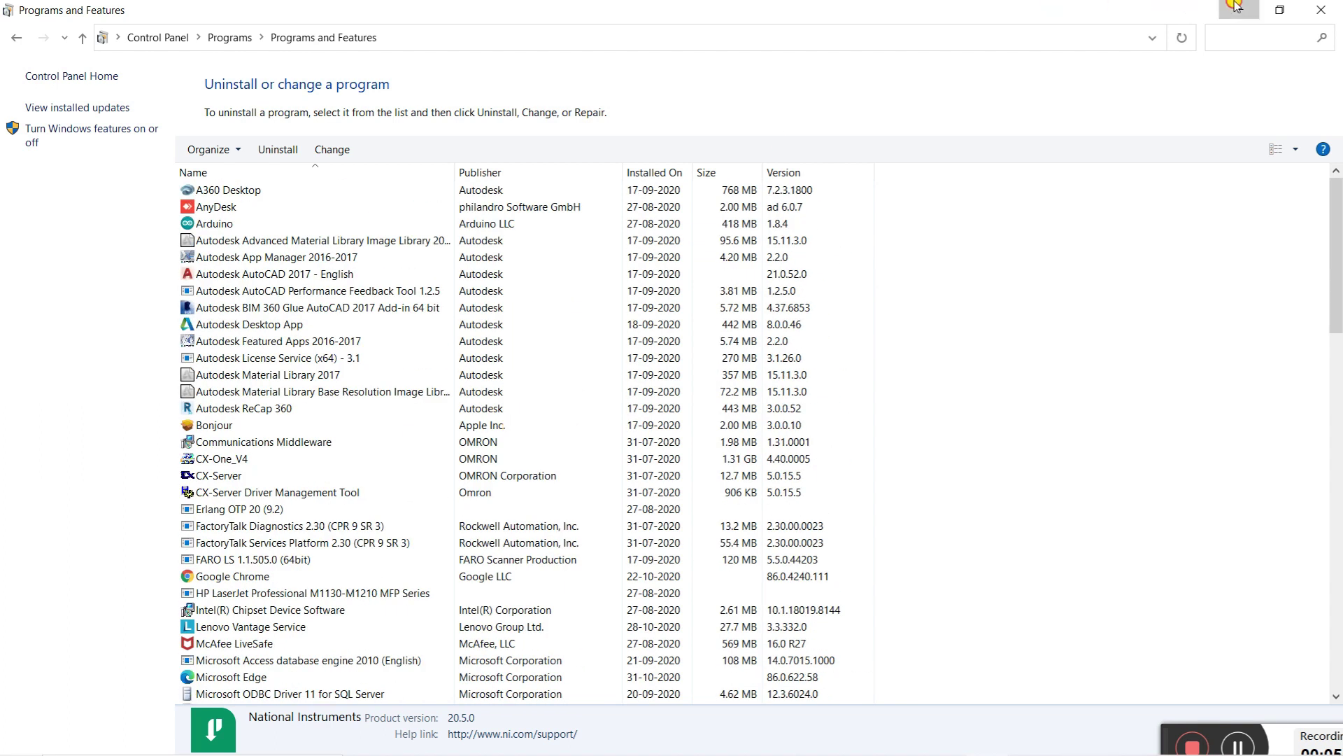
left_click(1236, 9)
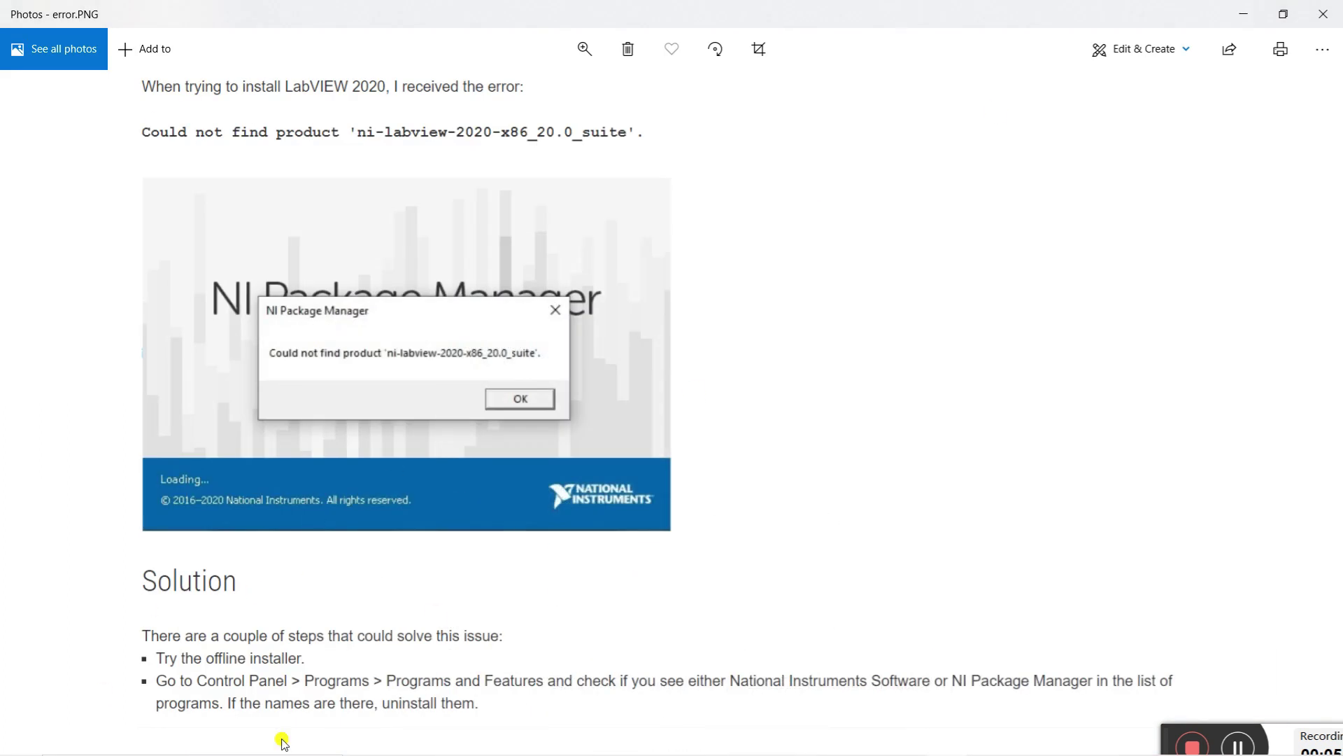